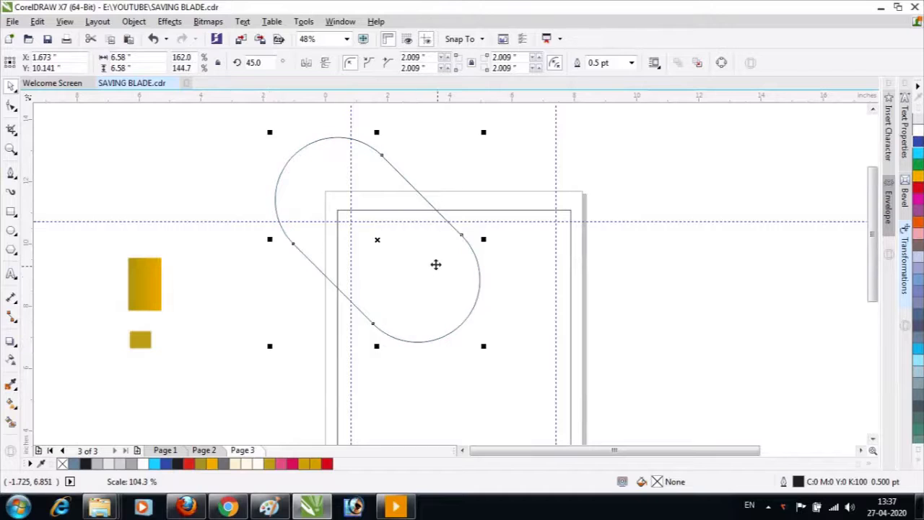
Enlarge the tilted rounded rectangle to about 6.86 by 6.86 inches and shift it over the page's upper-left area
left_click_drag(435, 264, 445, 255)
left_click_drag(281, 337, 274, 358)
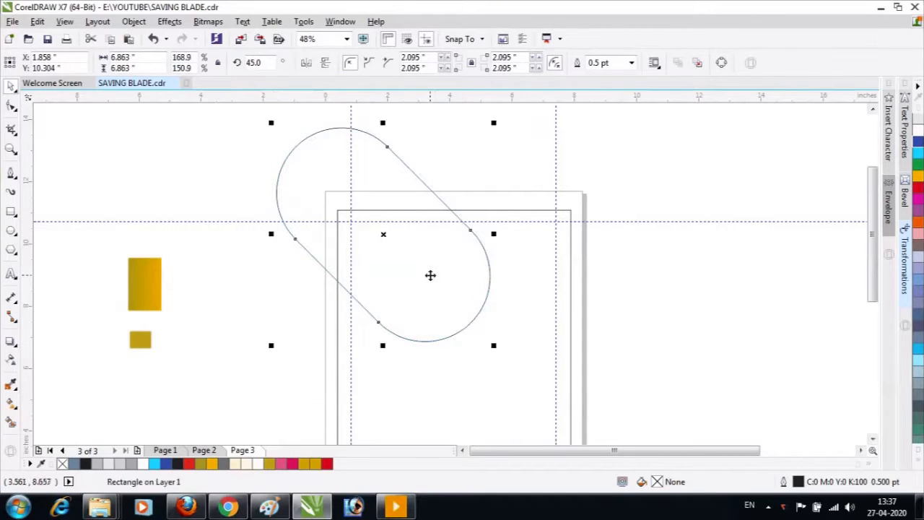
left_click_drag(453, 273, 453, 274)
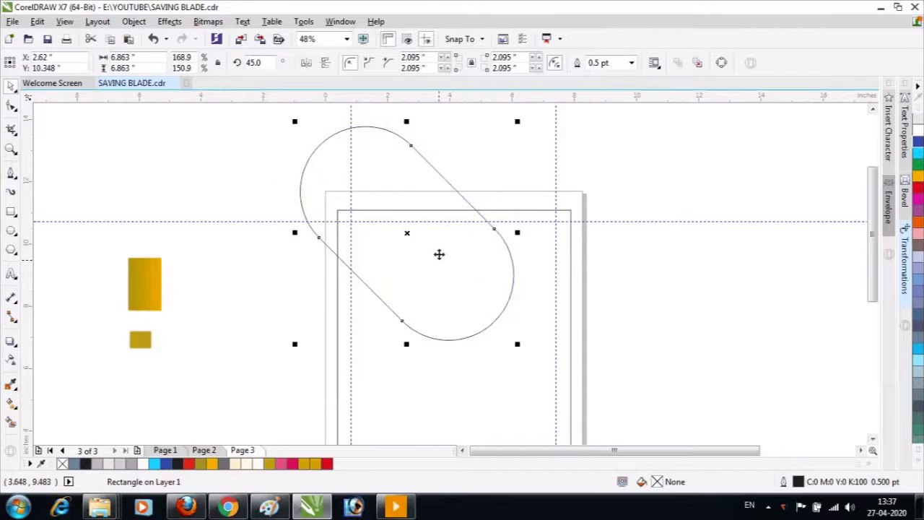
left_click(439, 253)
left_click_drag(410, 122, 570, 141)
key("ctrl+z")
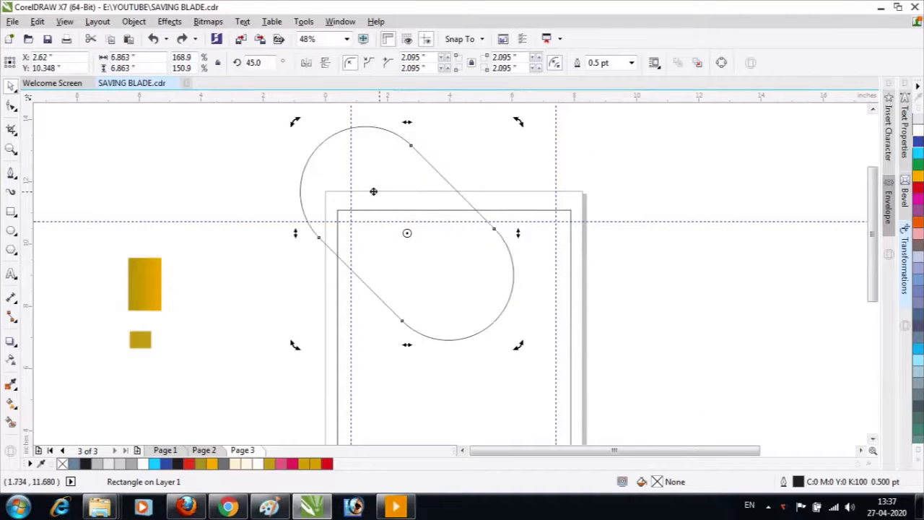
Nudge the tilted rounded rectangle and create a skewed copy of it that overlaps the original toward the page's right side
left_click_drag(373, 191, 372, 192)
left_click(393, 165)
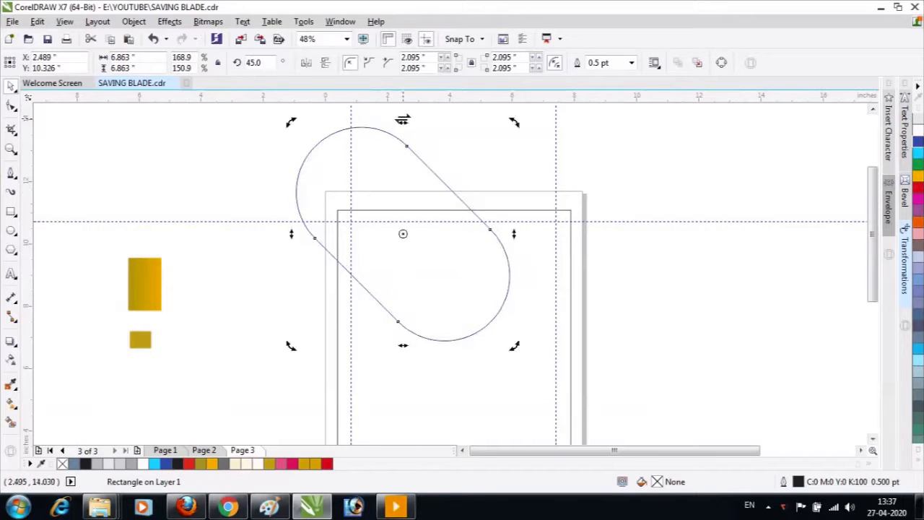
left_click_drag(402, 119, 574, 154)
left_click(480, 304)
scroll(478, 264, "down", 2)
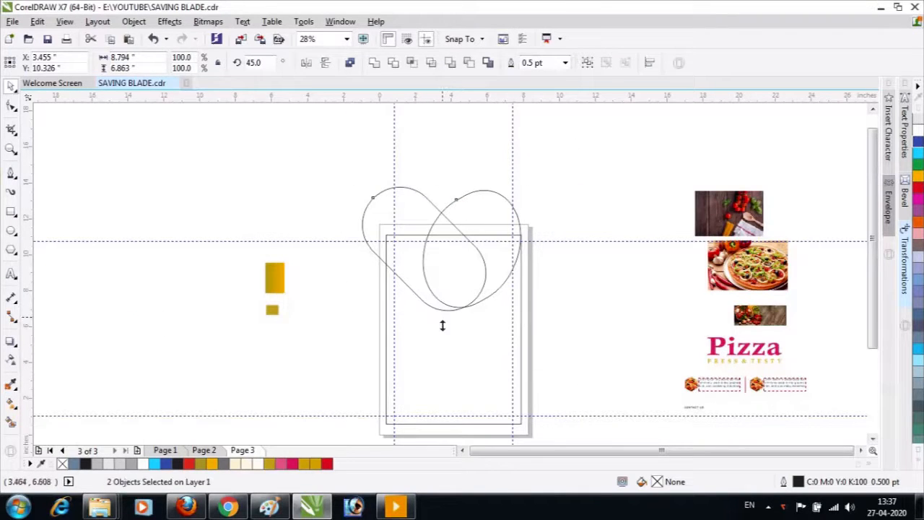
Stretch both overlapping rounded shapes downward to a combined height of about 7.37 inches
left_click_drag(443, 326, 495, 325)
left_click_drag(334, 178, 587, 374)
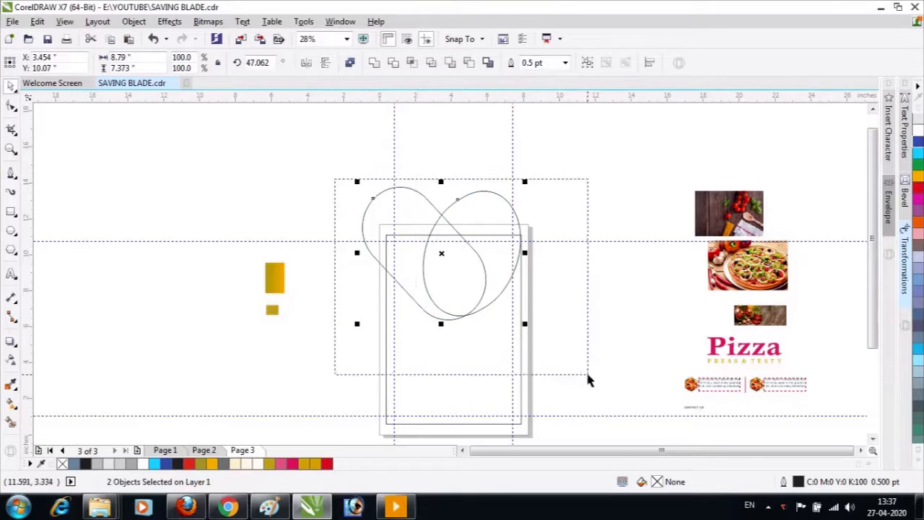
left_click(666, 335)
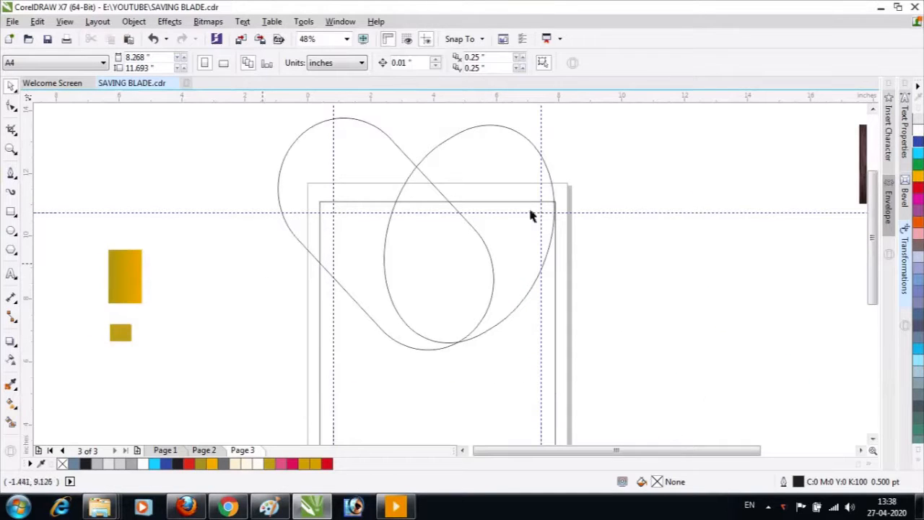
Draw a circle about 10.14 inches across and position it around the two overlapping rounded shapes
mouse_move(253, 183)
left_mouse_down()
mouse_move(338, 264)
mouse_move(573, 359)
left_mouse_up()
key("space")
mouse_move(512, 367)
left_mouse_down()
mouse_move(514, 253)
mouse_move(537, 240)
left_mouse_up()
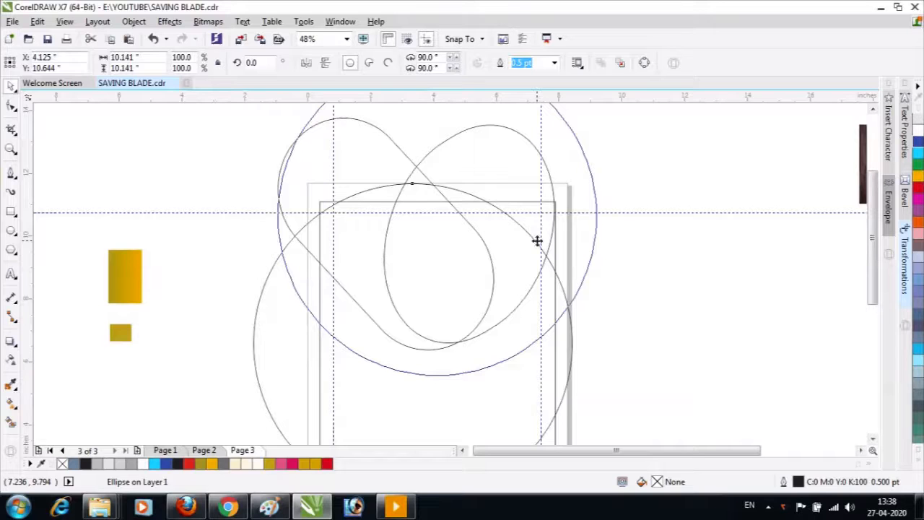
left_click_drag(537, 240, 537, 241)
left_click(542, 242)
left_click(598, 207)
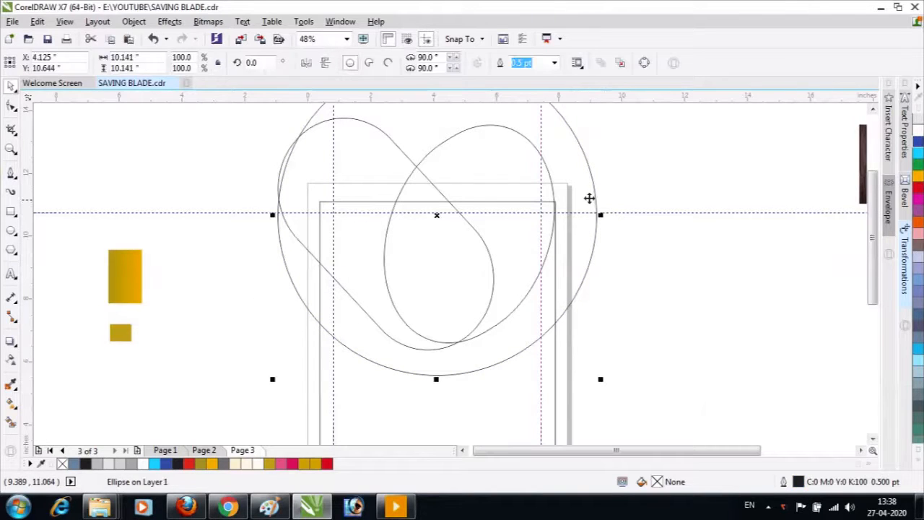
left_click_drag(600, 219, 601, 225)
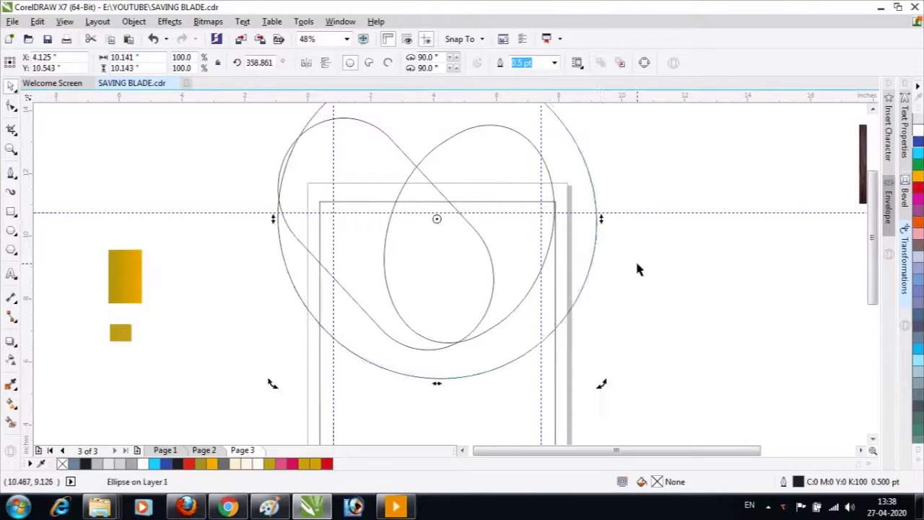
left_click(636, 261)
key("F3")
key("F2")
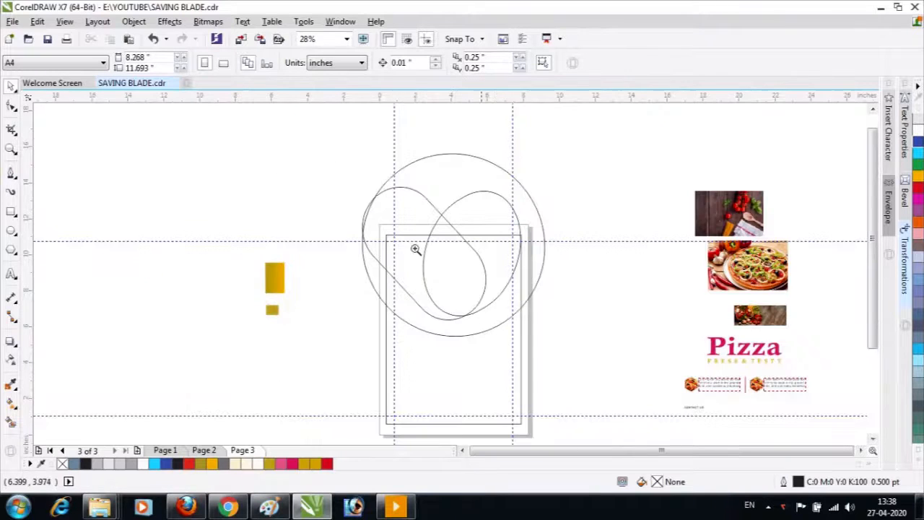
Convert the left rounded rectangle to curves and bend its straight lower-left edge into a curved segment
scroll(470, 307, "up", 2)
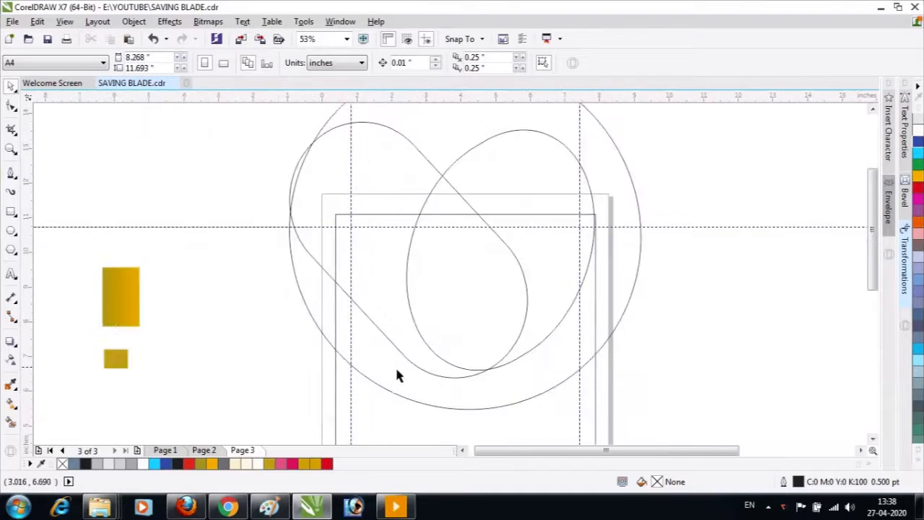
left_click(376, 322)
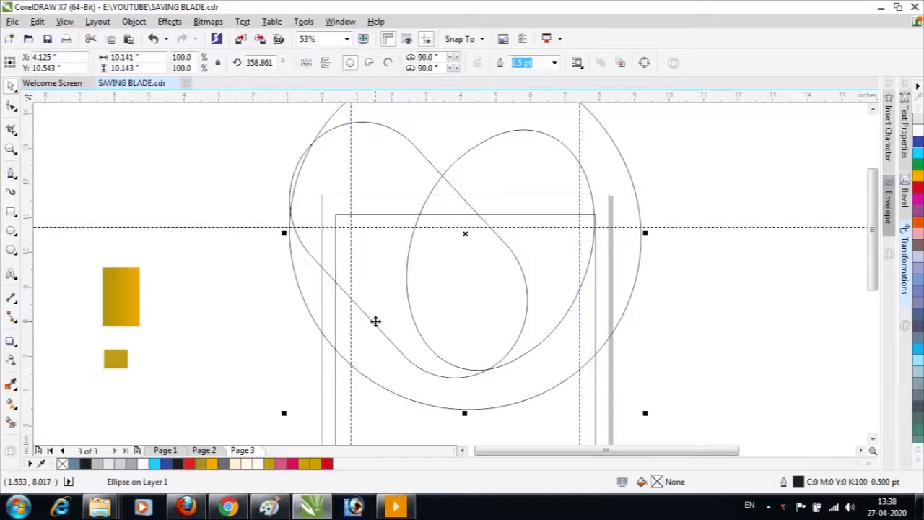
left_click(303, 247)
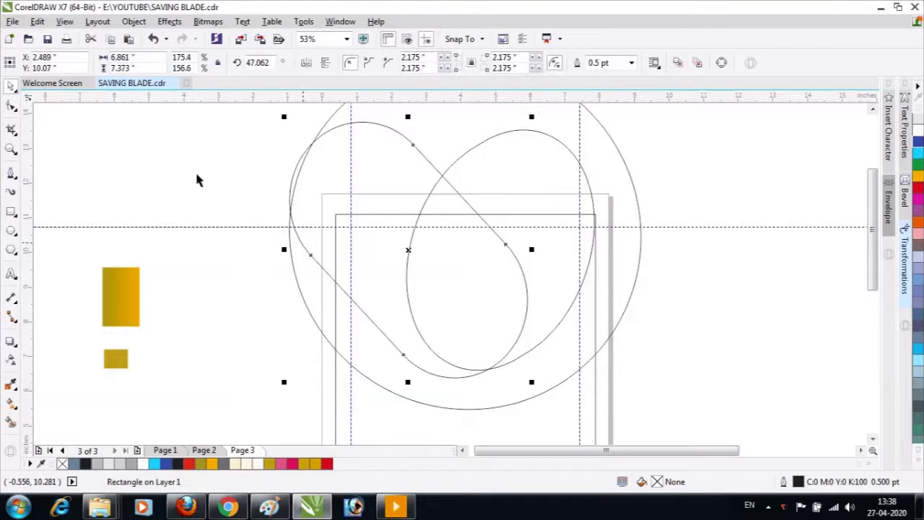
left_click(12, 107)
key("ctrl+q")
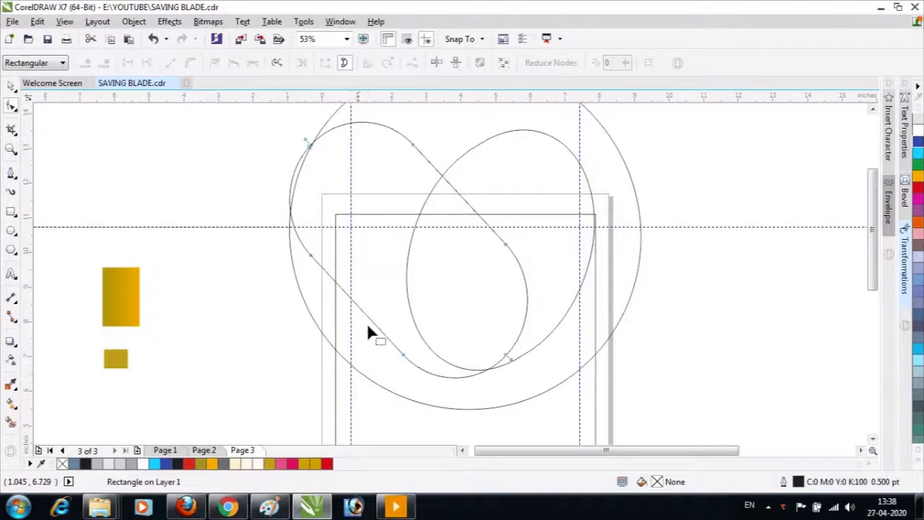
left_click(360, 310)
right_click(361, 312)
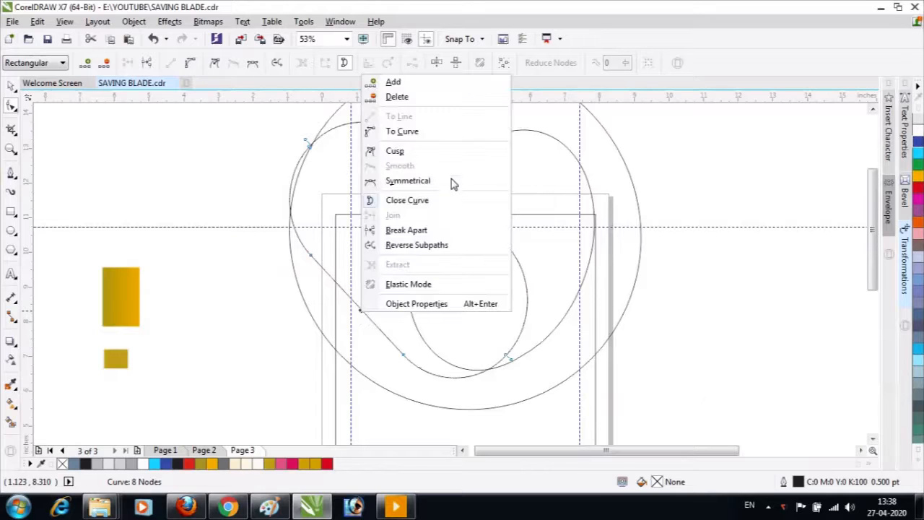
left_click(418, 132)
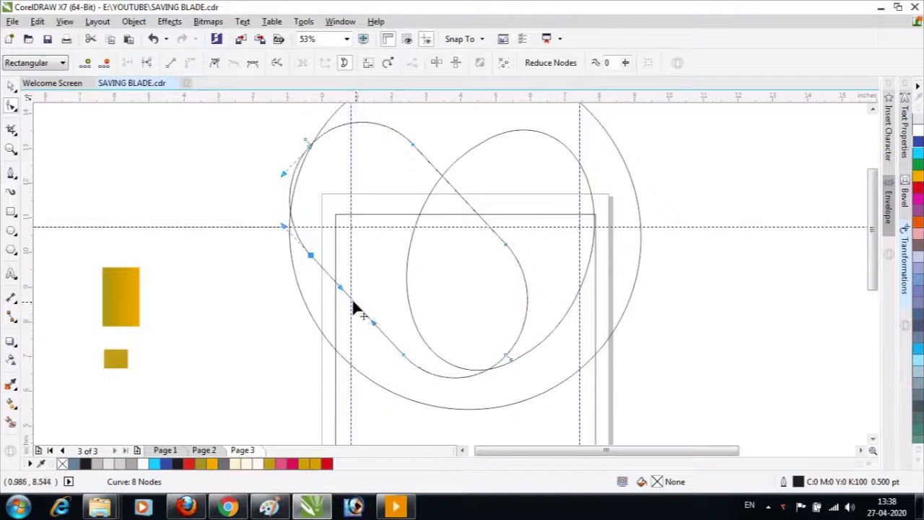
left_click_drag(354, 304, 442, 382)
key("space")
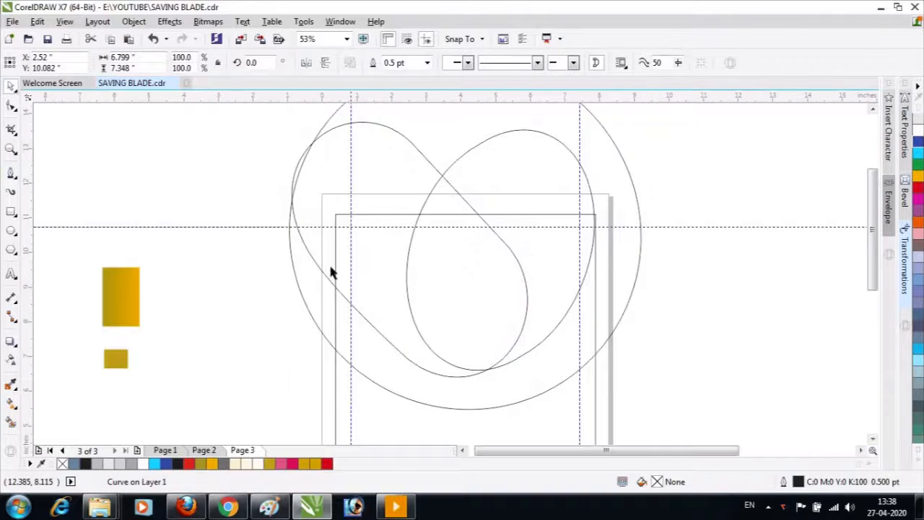
Use Smart Fill to create blue-grey shapes from the overlapping regions inside the page frame
left_click(330, 268)
left_click(10, 423)
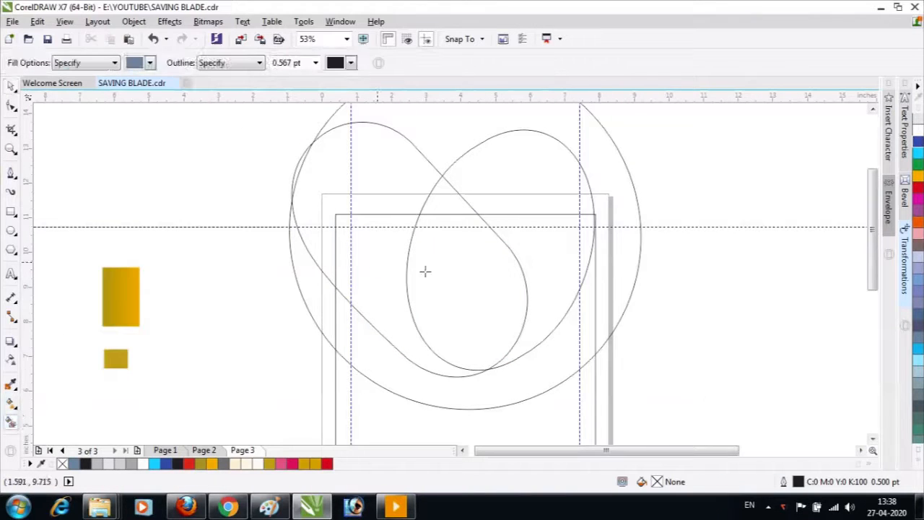
left_click(425, 270)
left_click(539, 340)
left_click(536, 379)
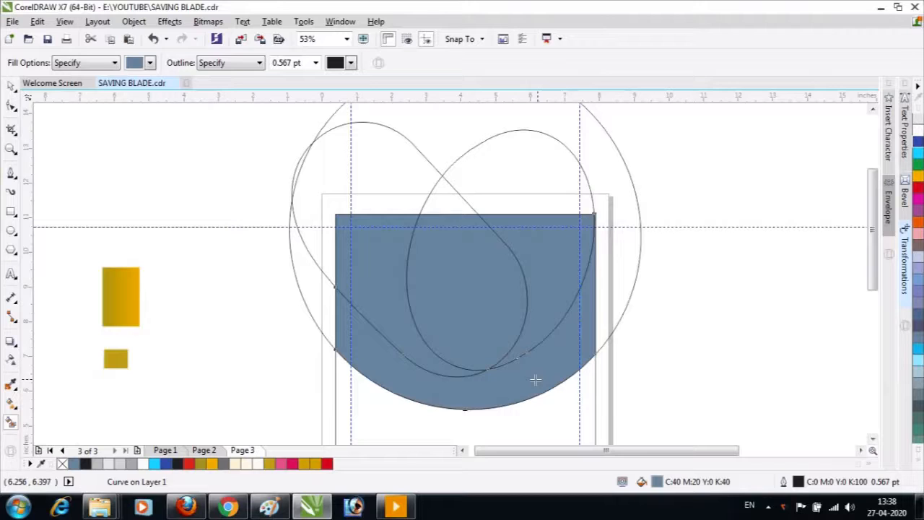
Delete the original circle and rounded construction outlines, keeping only the filled regions
key("space")
left_click(628, 288)
key("Delete")
left_click(407, 164)
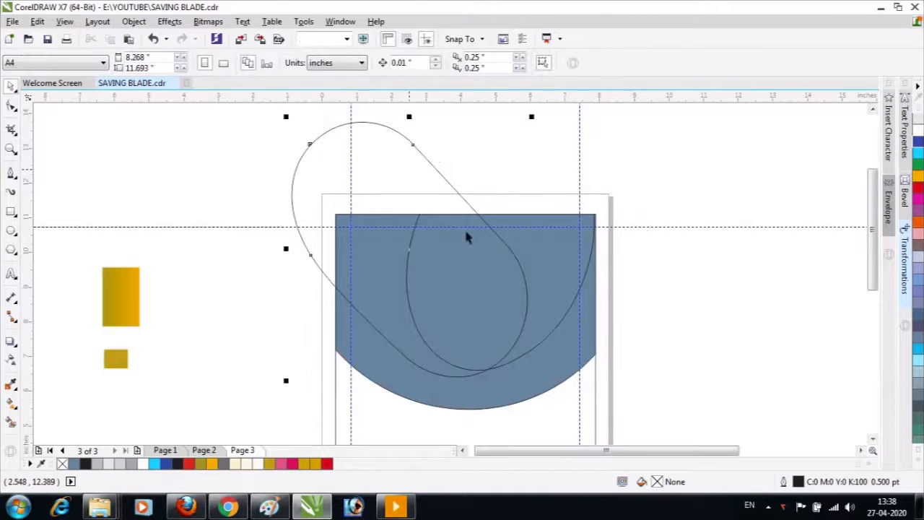
key("Delete")
key("F3")
key("F2")
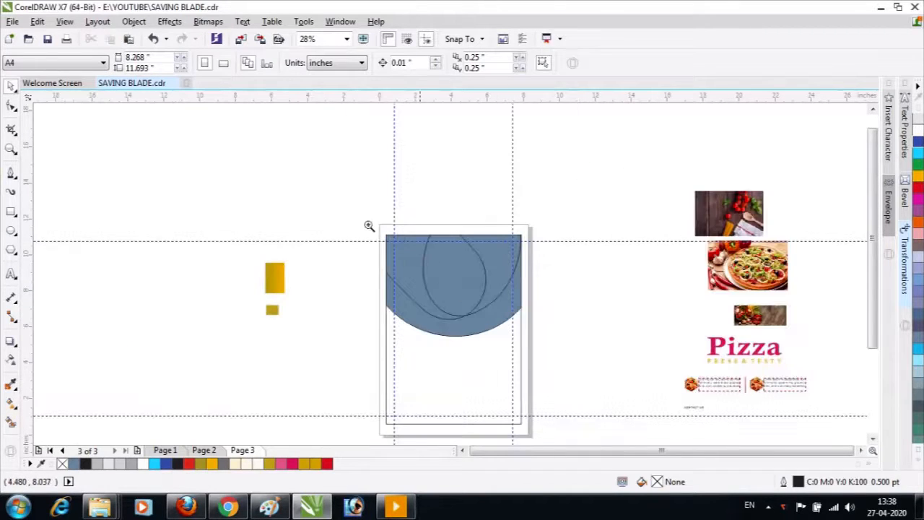
left_click_drag(364, 223, 568, 381)
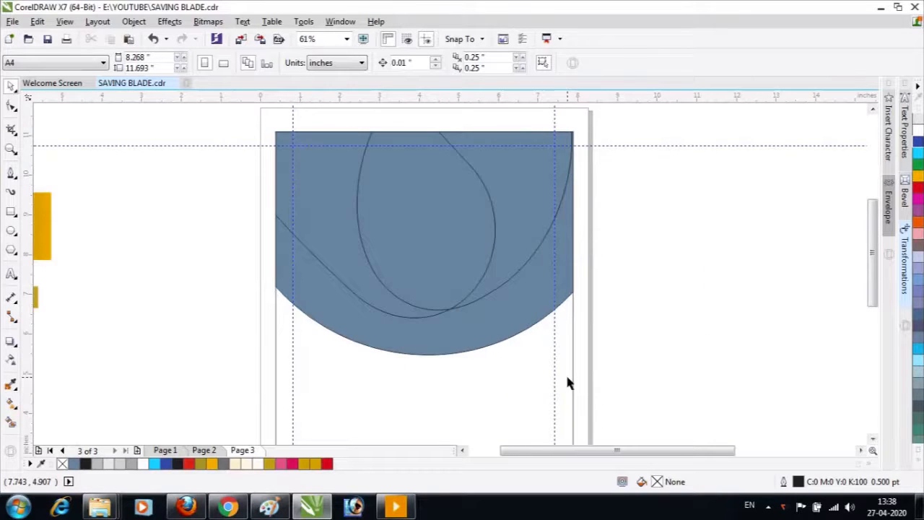
left_click(525, 323)
left_click(623, 303)
key("F2")
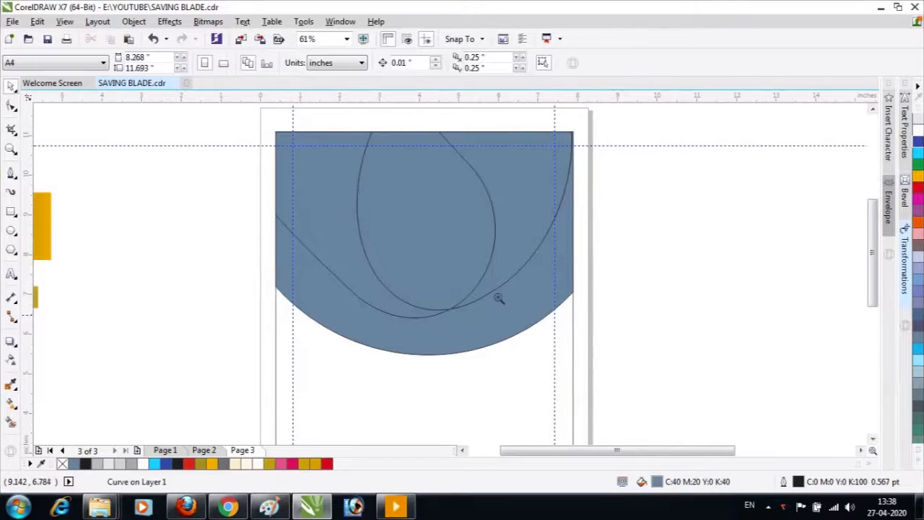
key("F3")
PowerClip the pizza photo inside the central filled shape
left_click(762, 266)
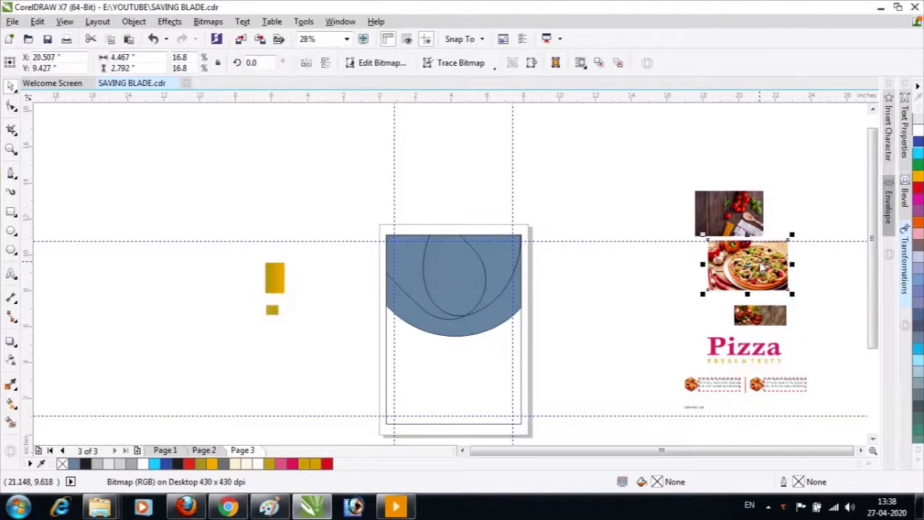
right_click(762, 265)
left_click(815, 118)
left_click(437, 285)
PowerClip the dark wood photo with tomatoes inside the right-hand filled shape
left_click(732, 213)
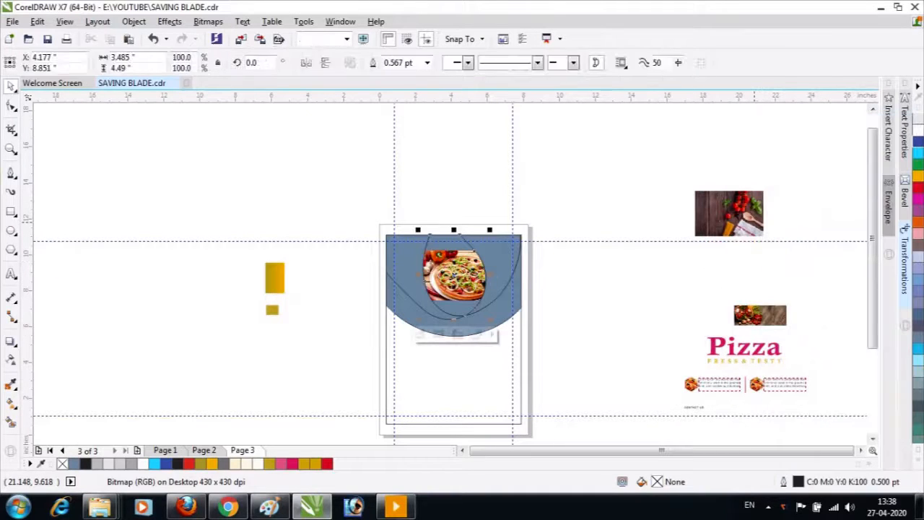
right_click(733, 213)
left_click(790, 117)
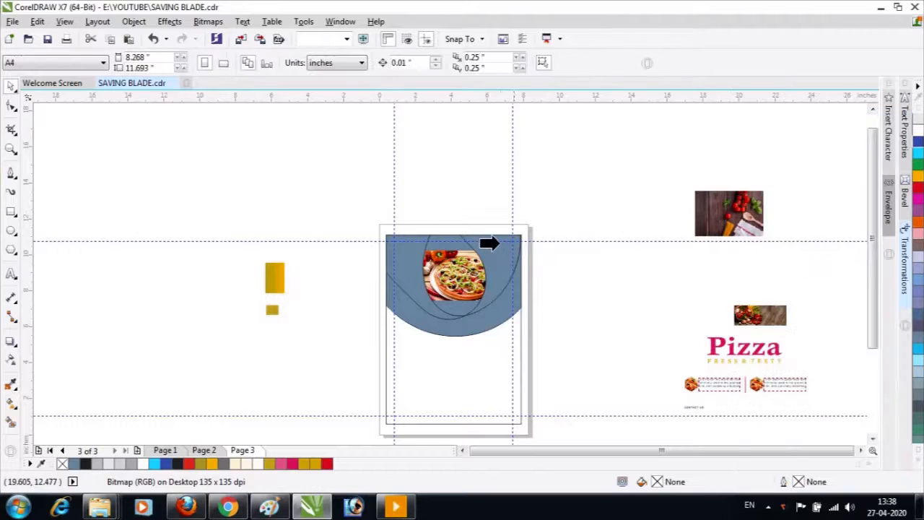
left_click(447, 303)
PowerClip the small vegetable photo inside the left-hand filled shape
right_click(773, 314)
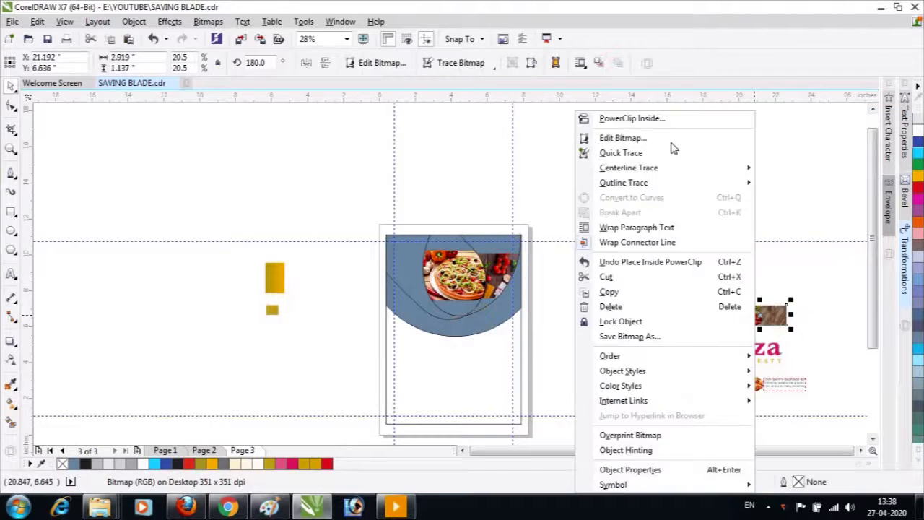
left_click(644, 117)
left_click(418, 278)
Edit the central PowerClip, enlarging the pizza photo to about 7.37 by 4.61 inches and repositioning it within the shape
double_click(452, 262)
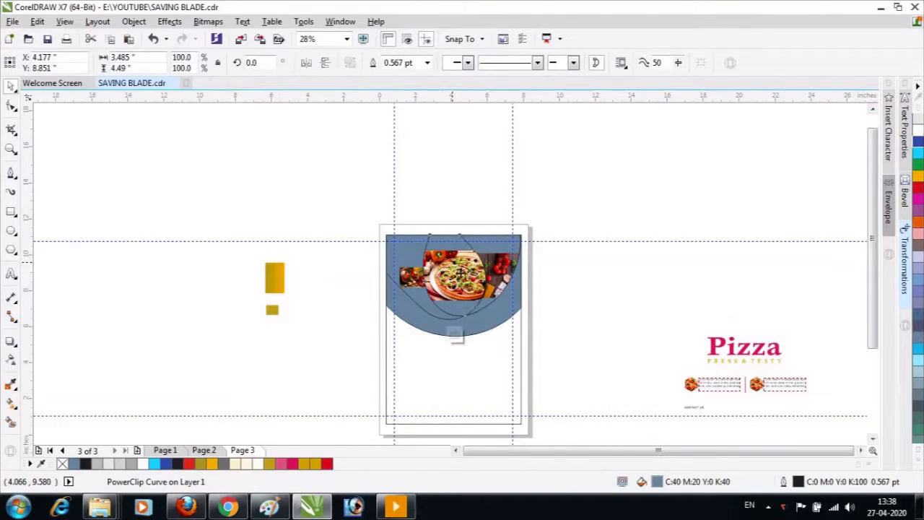
scroll(488, 308, "up", 3)
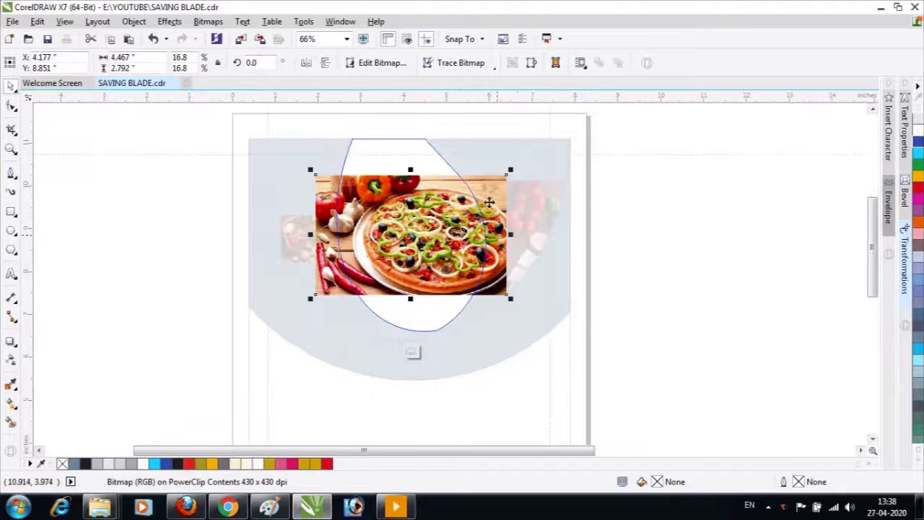
left_click_drag(511, 168, 707, 127)
left_click_drag(497, 228, 511, 225)
left_click_drag(482, 290, 499, 289)
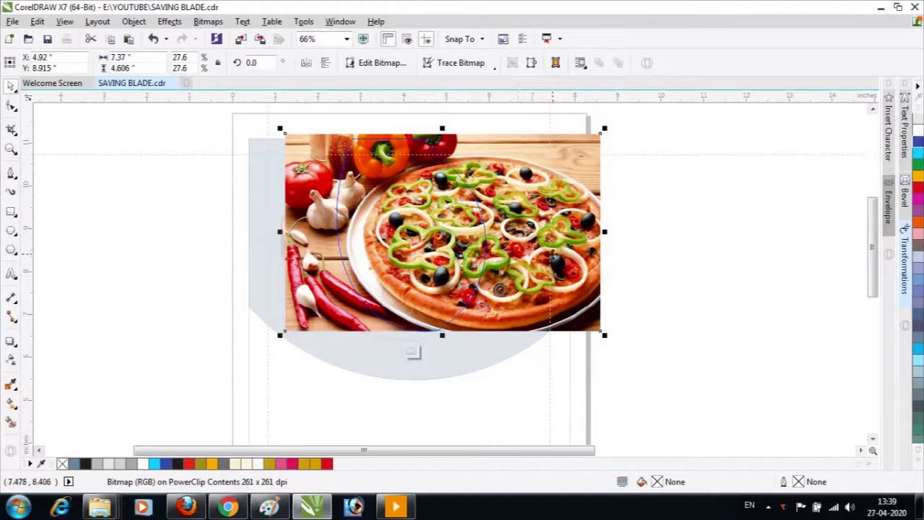
left_click_drag(554, 255, 555, 266)
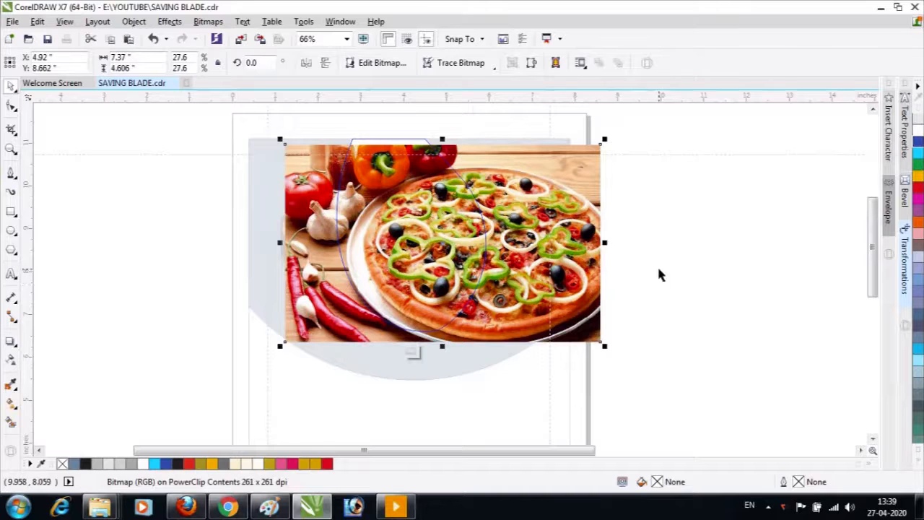
left_click(659, 270)
left_click(658, 270, "ctrl")
left_click(659, 270)
left_click(498, 196)
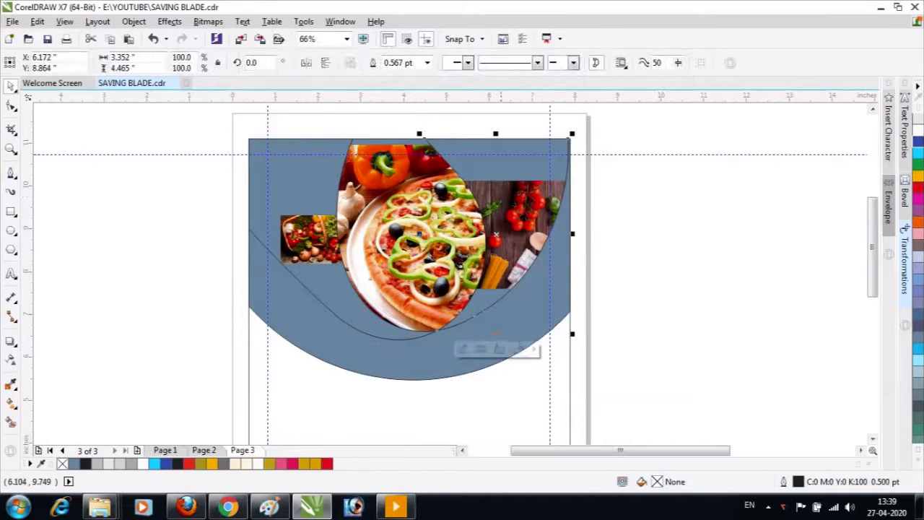
left_click(492, 199, "ctrl")
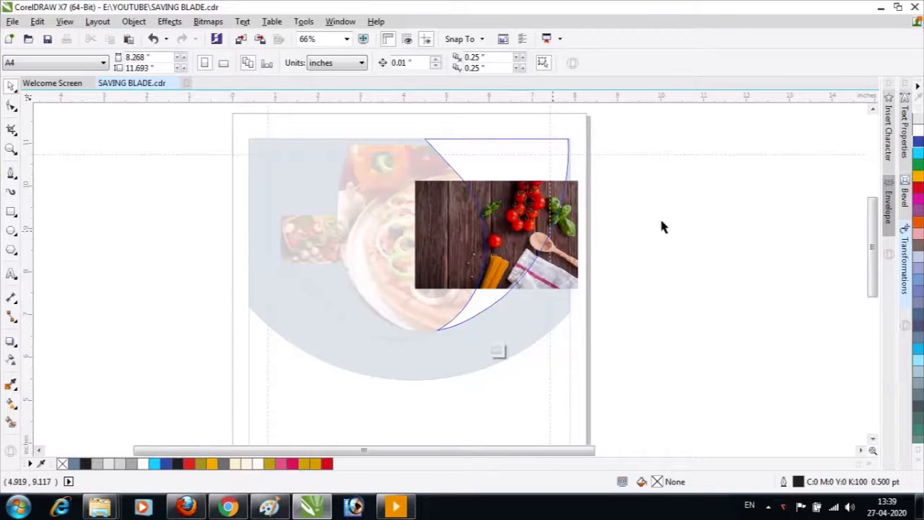
left_click(661, 254, "ctrl")
Edit the central PowerClip and nudge the pizza photo slightly up and to the left within the shape
left_click(421, 223)
left_click(420, 223, "ctrl")
left_click(422, 223)
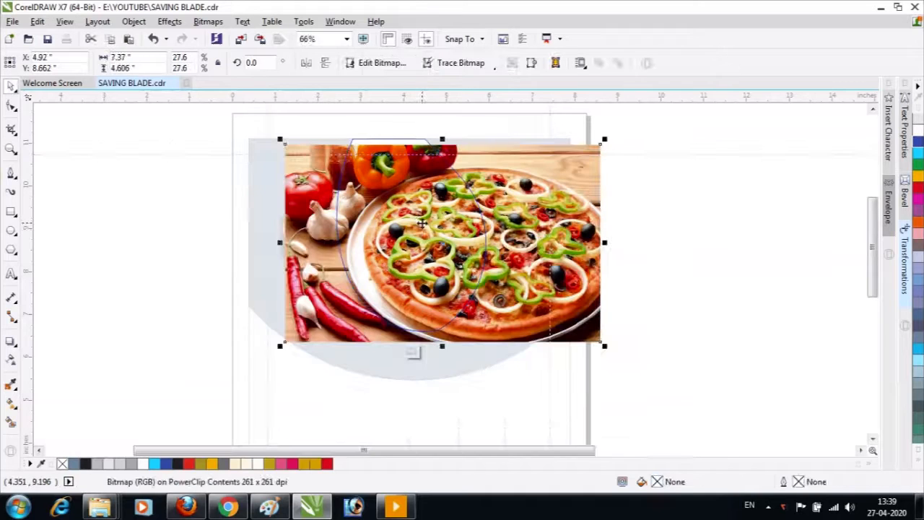
left_click_drag(490, 241, 484, 236)
left_click(664, 265, "ctrl")
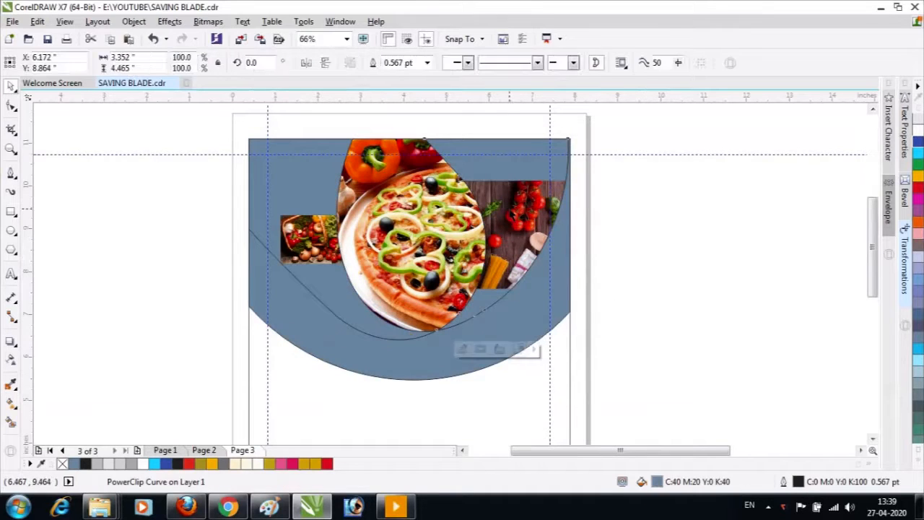
Edit the right-hand PowerClip, enlarging the dark wood tomato photo to fill the shape and repositioning it
left_click(510, 208, "ctrl")
left_click_drag(582, 291, 650, 383)
left_click_drag(606, 297, 571, 294)
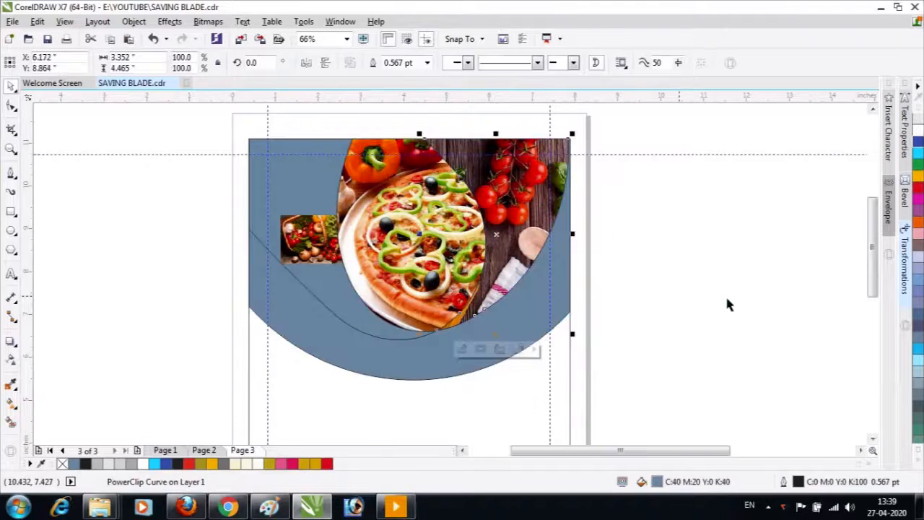
left_click(725, 294)
Edit the left-hand PowerClip, enlarging the vegetable photo to about 12.38 by 4.82 inches and shifting it to fill the shape
left_click(325, 213)
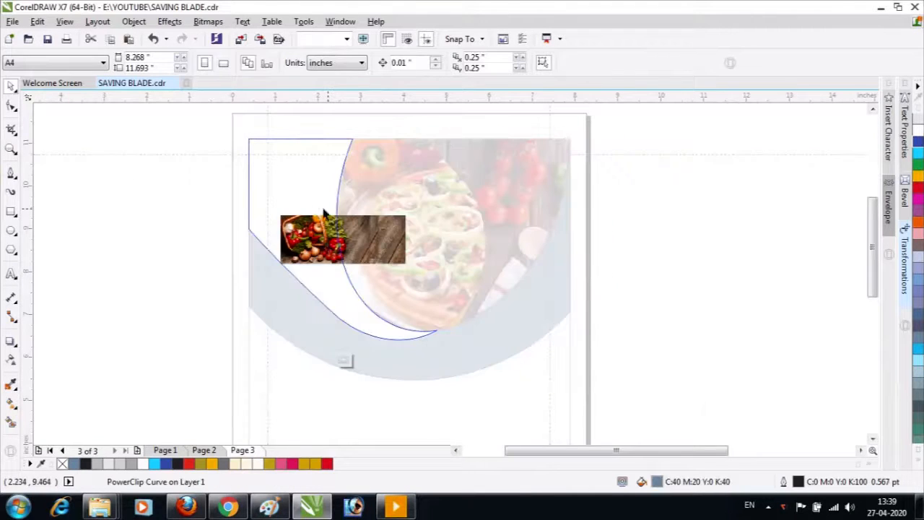
left_click(318, 221)
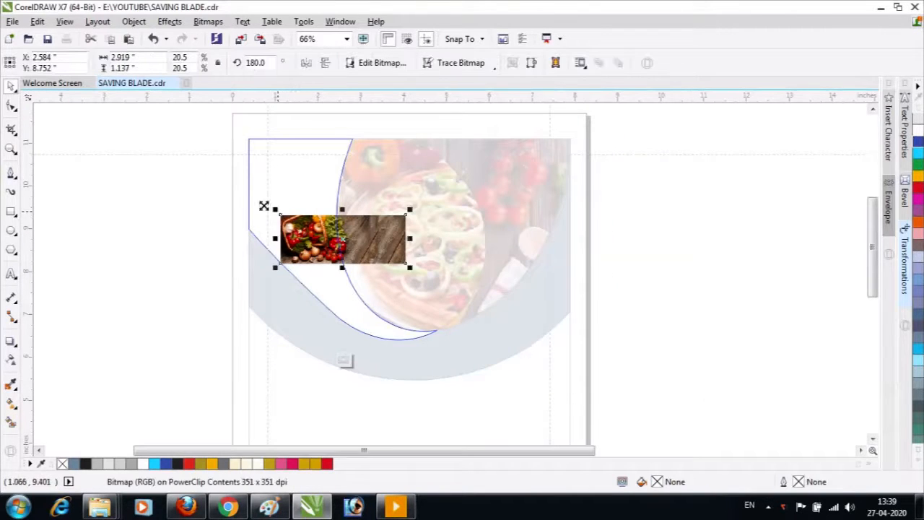
left_click_drag(264, 206, 112, 121)
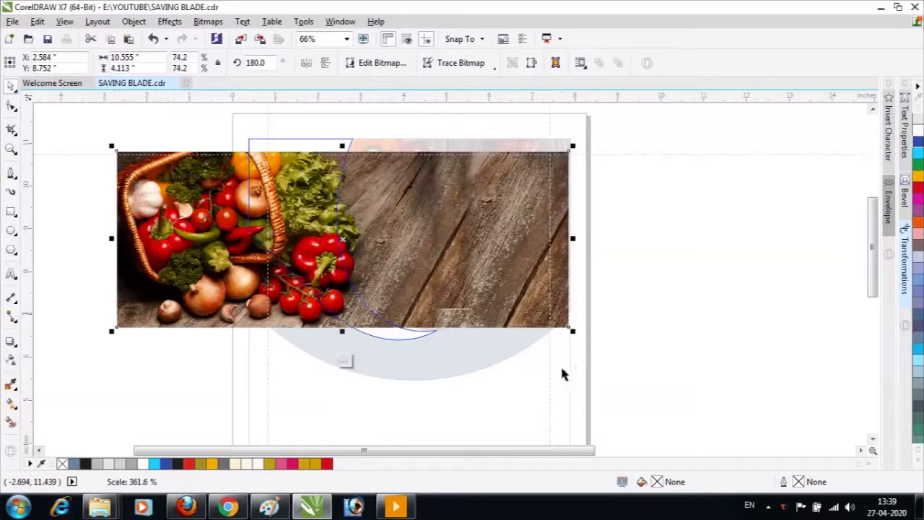
left_click_drag(571, 330, 608, 364)
left_click_drag(432, 253, 407, 249)
left_click(660, 276, "ctrl")
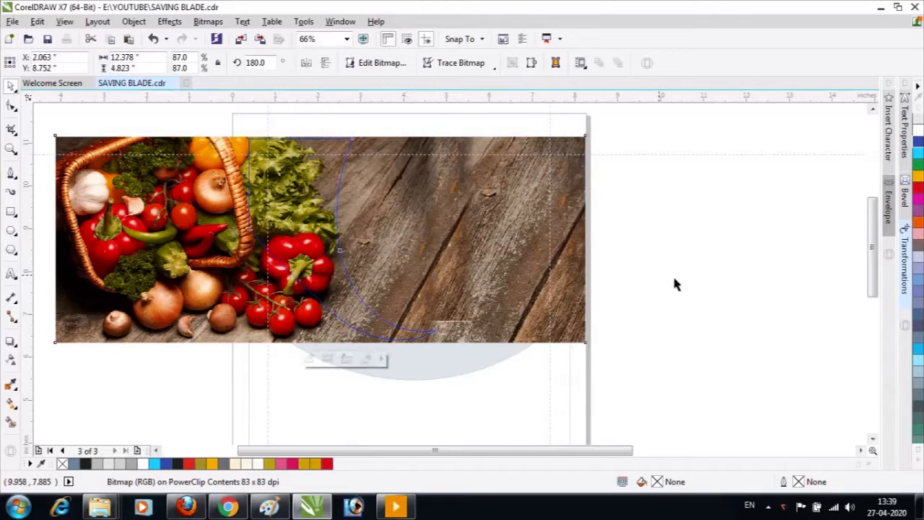
left_click(681, 278)
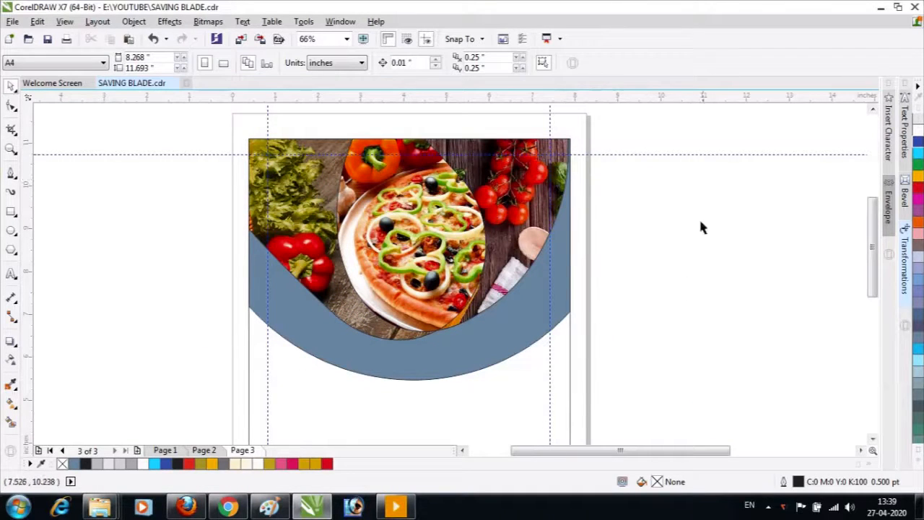
Give the central pizza shape a white 3 pt outline placed behind the fill
left_click(444, 235)
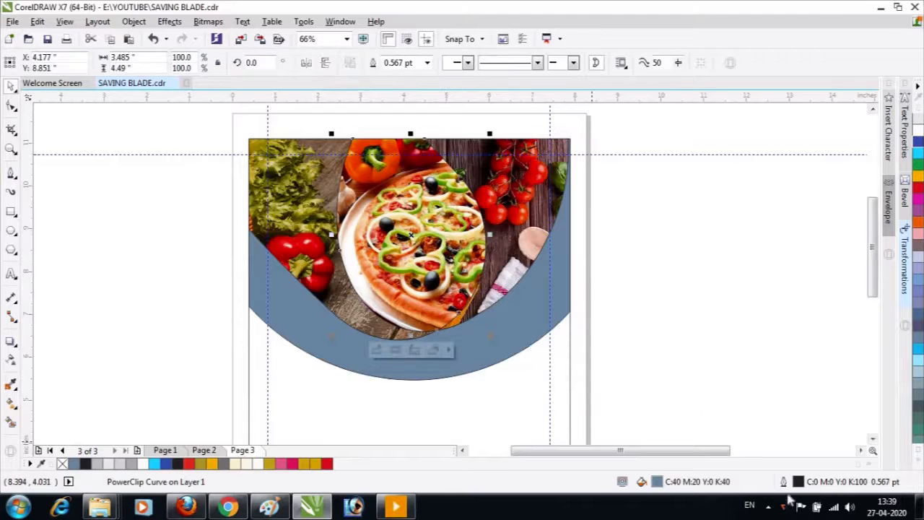
double_click(823, 483)
left_click(375, 164)
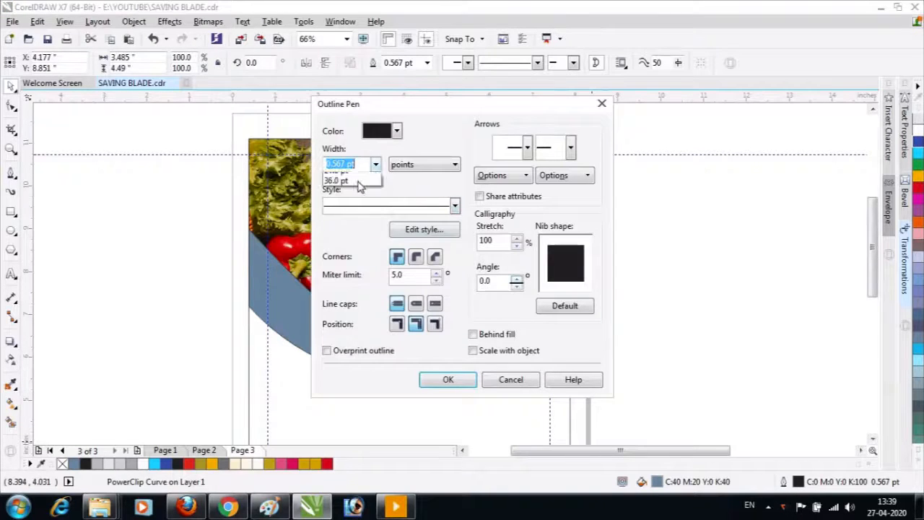
left_click(337, 239)
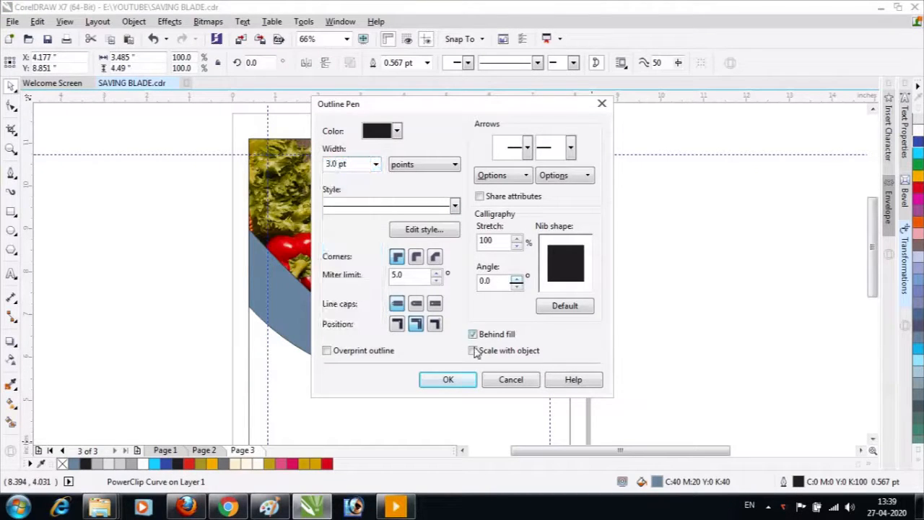
left_click(448, 380)
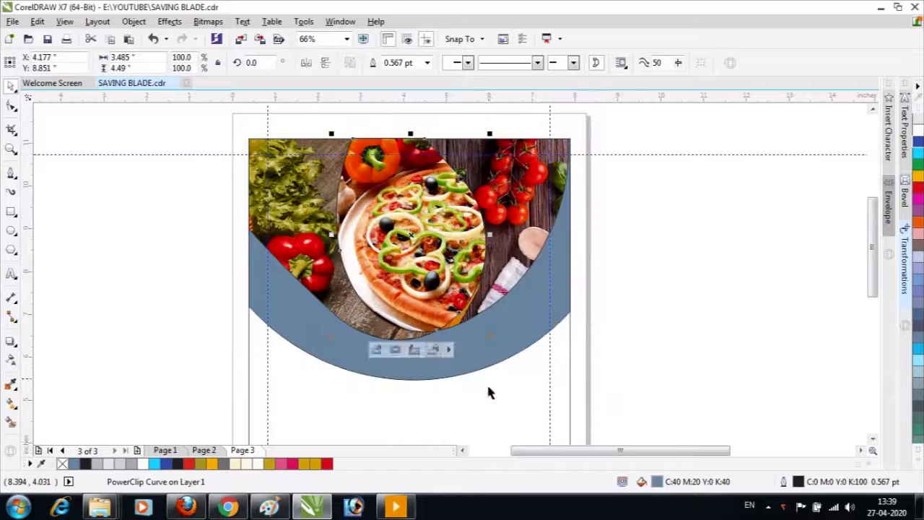
right_click(918, 130)
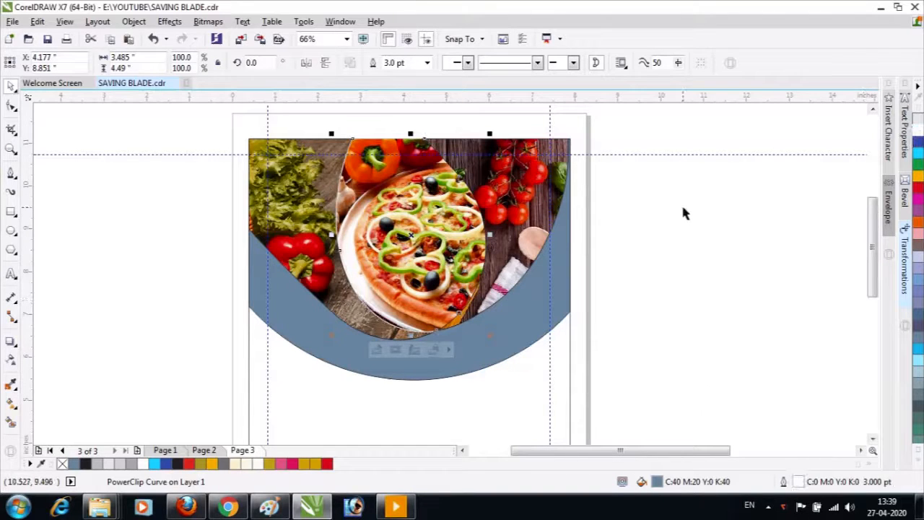
Remove the outlines from the left-hand and right-hand photo shapes together
left_click(514, 282)
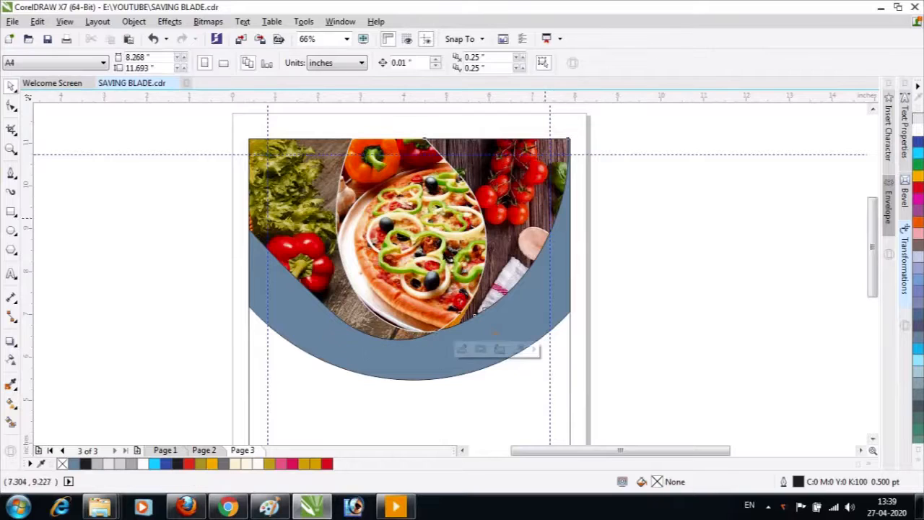
left_click(320, 224, "shift")
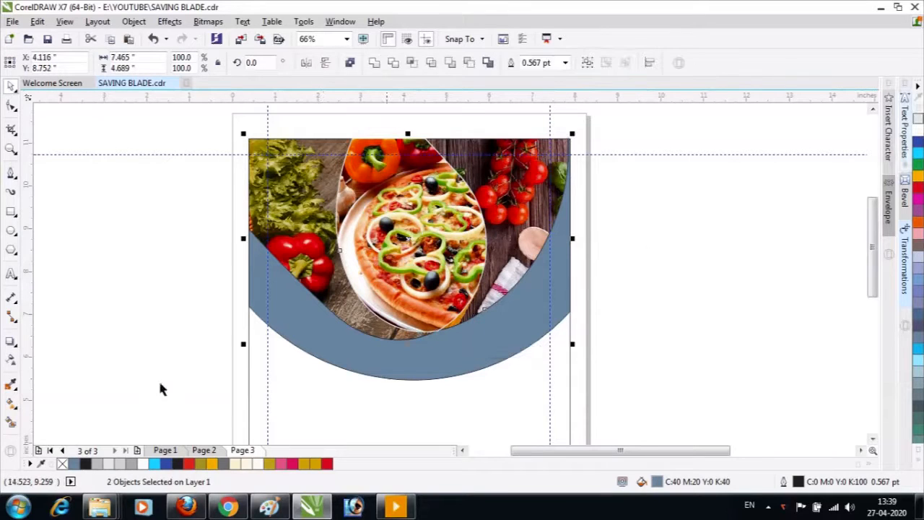
left_click(156, 303)
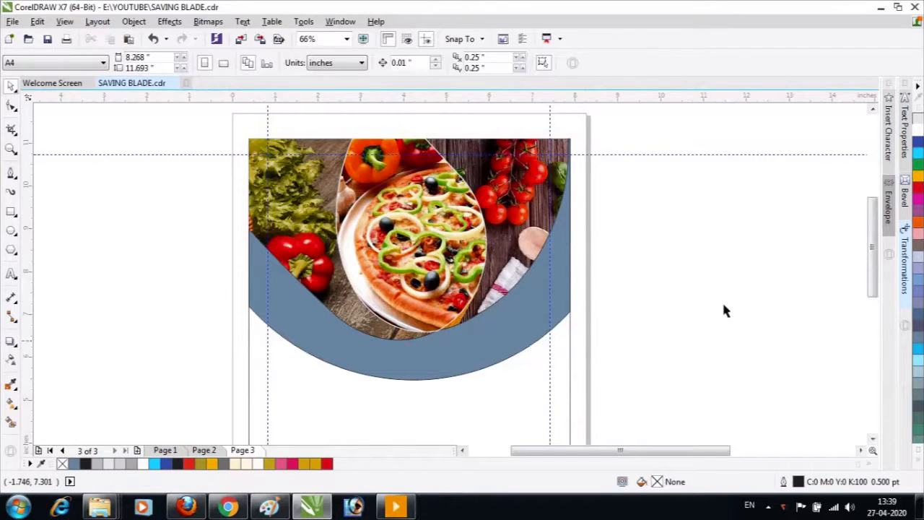
Copy the gold gradient fill from the larger sample rectangle beside the page onto the blue curved band
left_click(495, 351)
left_click(588, 325)
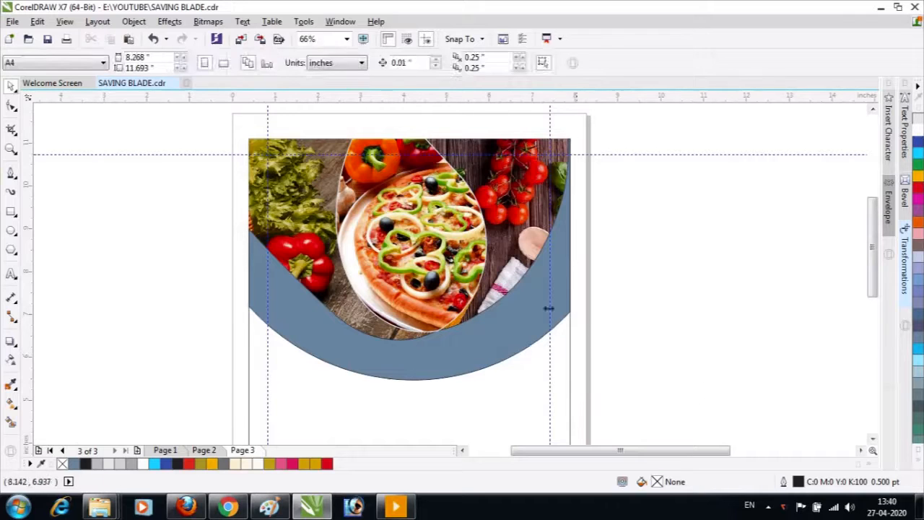
left_click(550, 308)
scroll(507, 320, "down", 3)
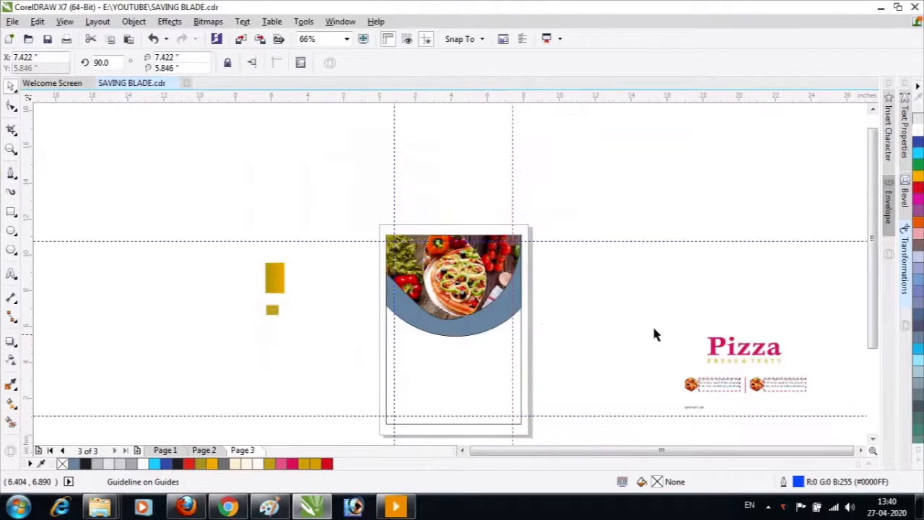
key("F2")
left_click_drag(236, 219, 621, 401)
left_click(590, 307)
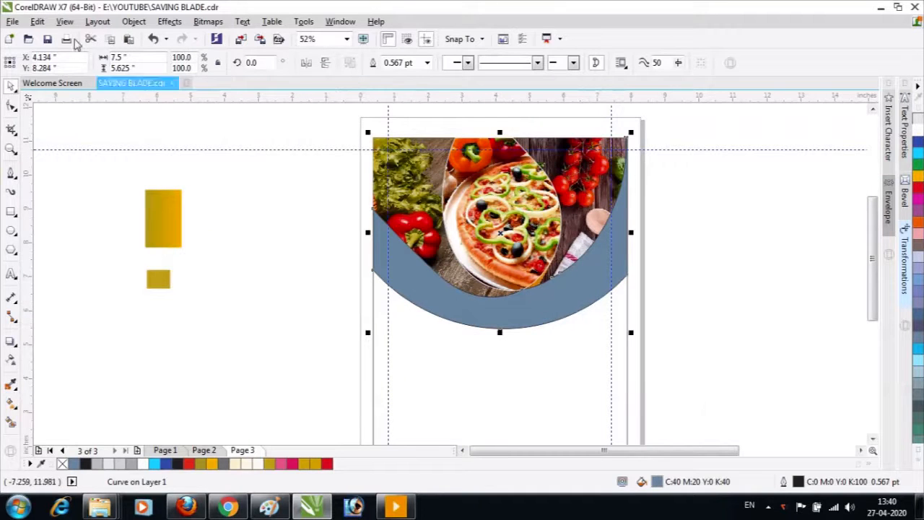
left_click(37, 21)
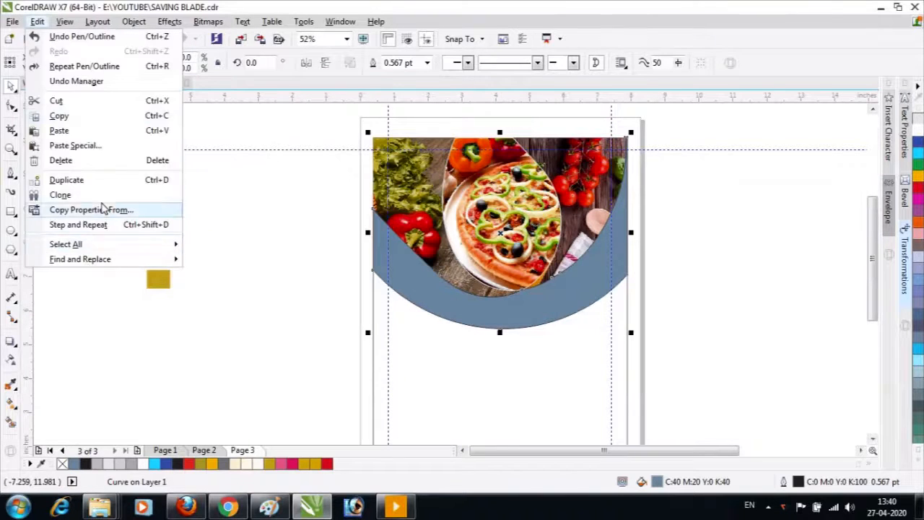
left_click(99, 208)
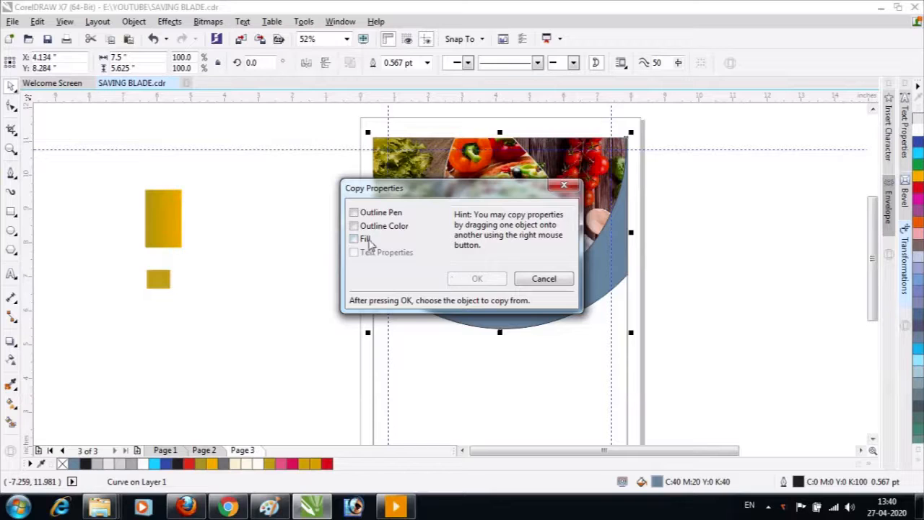
left_click(466, 287)
left_click(167, 216)
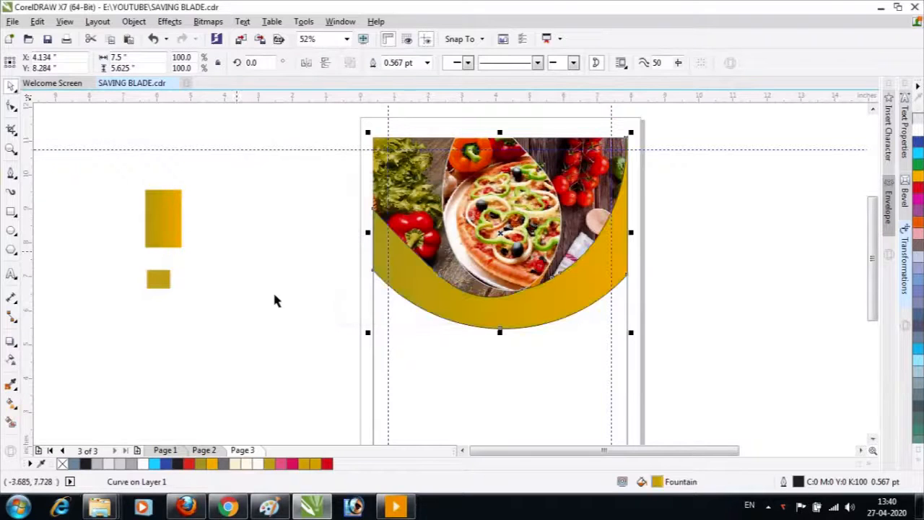
Remove the outline from the gold curved band
left_click(672, 316)
left_click(622, 285)
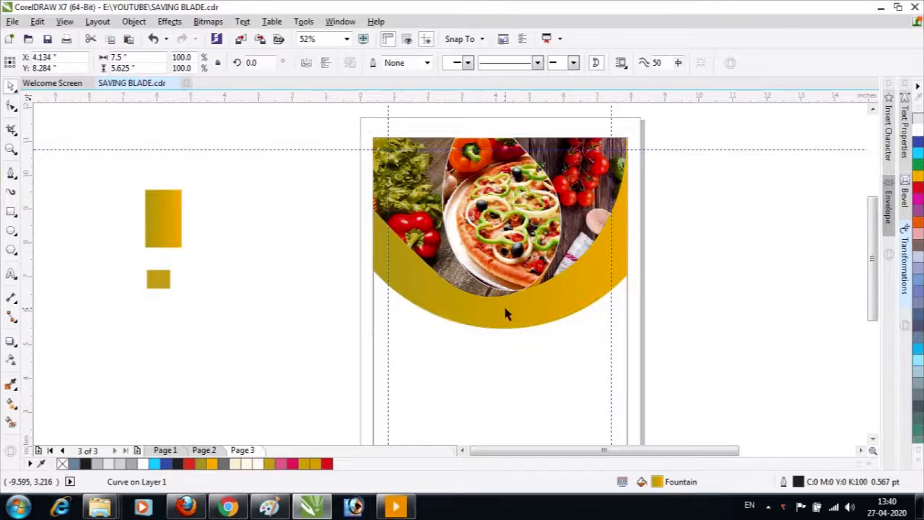
key("Escape")
Duplicate the gold band about 0.27 inch lower and give the copy no fill and a black hairline outline
key("F2")
left_click_drag(348, 132, 682, 397)
left_click(545, 309)
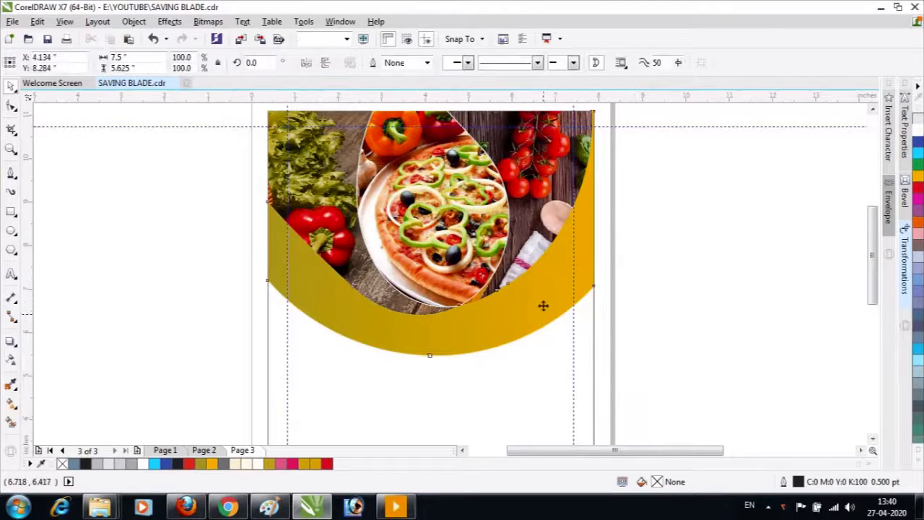
left_click_drag(547, 300, 548, 313)
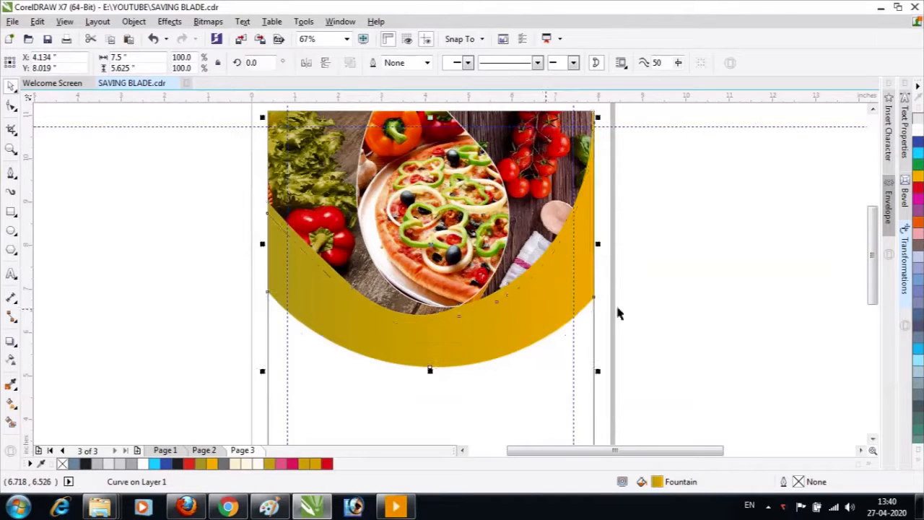
left_click(62, 463)
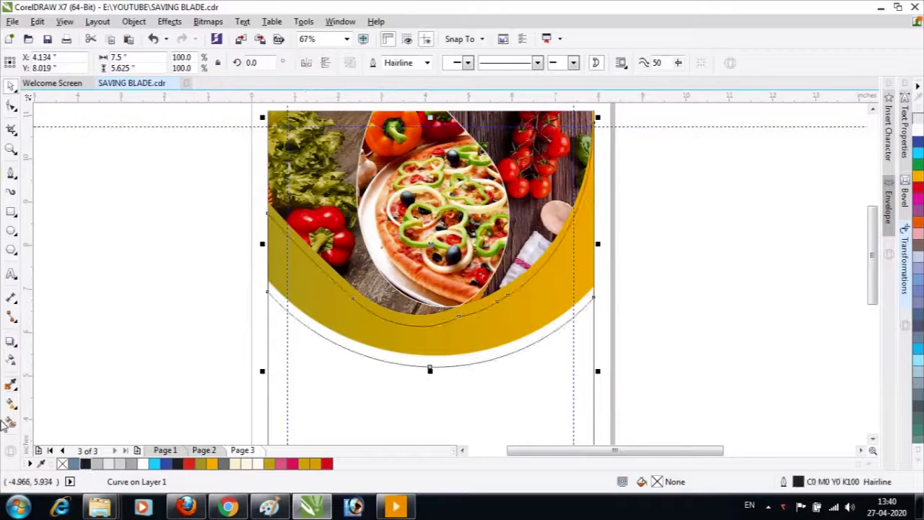
Smart-fill the thin strip below the gold band as a separate shape and delete the hairline duplicate
left_click(10, 424)
left_click(445, 363)
key("space")
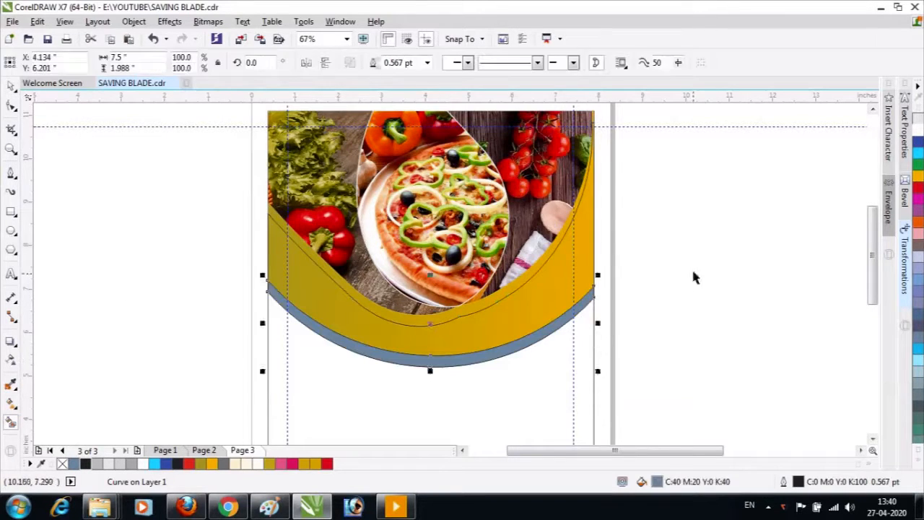
left_click(693, 272)
left_click(593, 229)
key("Delete")
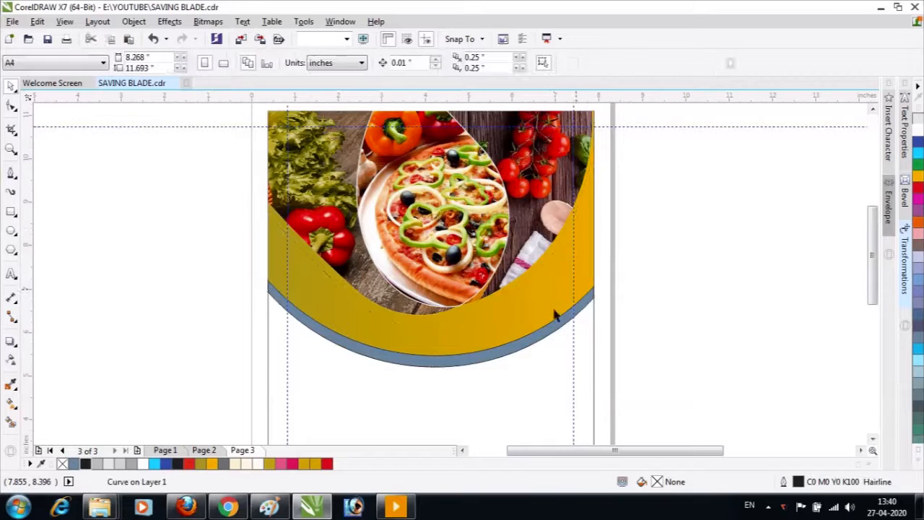
Remove the outline of the thin curved strip and fill it with white
left_click(560, 322)
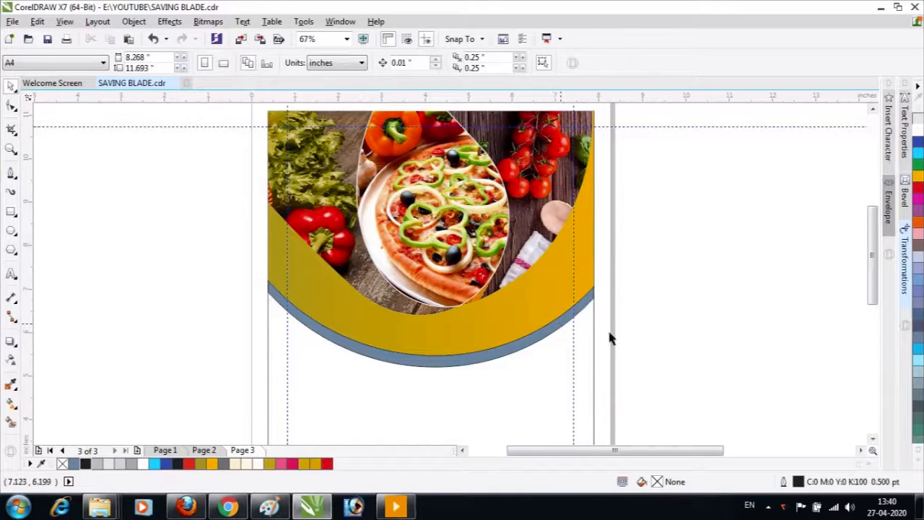
right_click(64, 463)
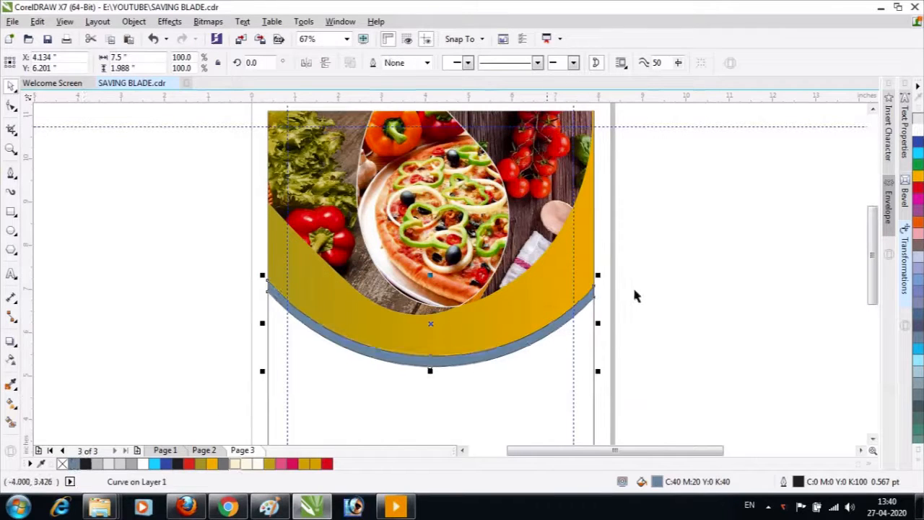
left_click(917, 128)
Add a grey Small Glow drop shadow to the white strip with opacity 100 and feathering 10
left_click(11, 342)
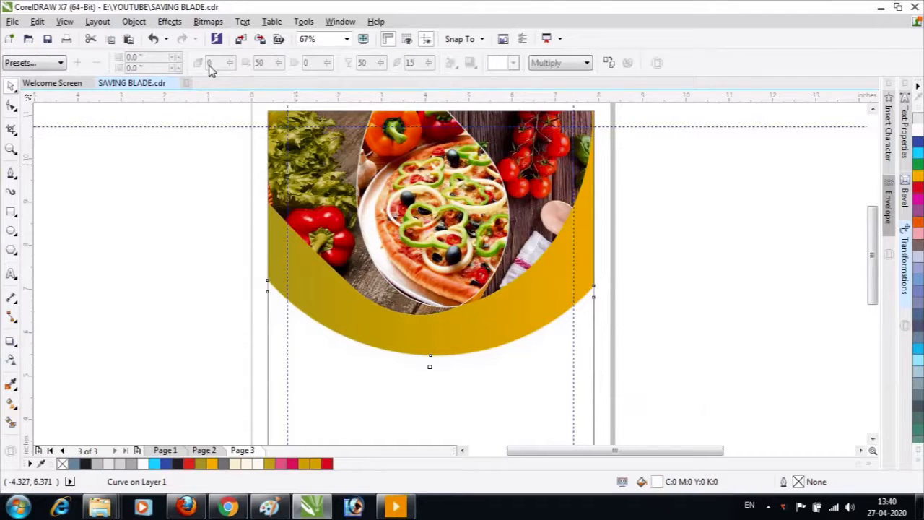
left_click(50, 63)
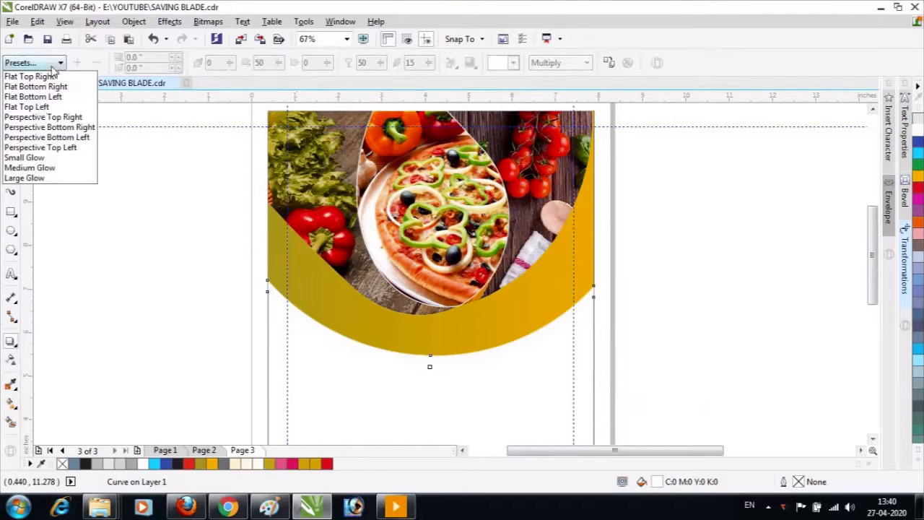
left_click(36, 157)
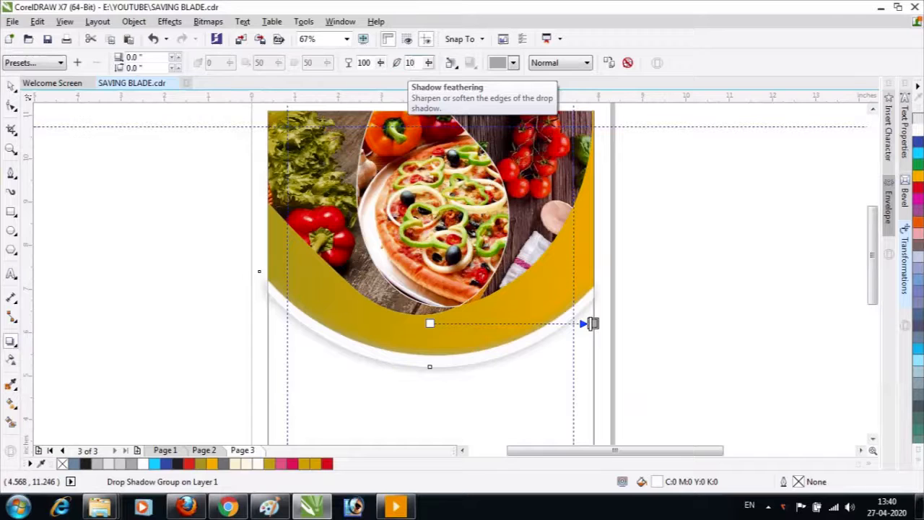
key("Return")
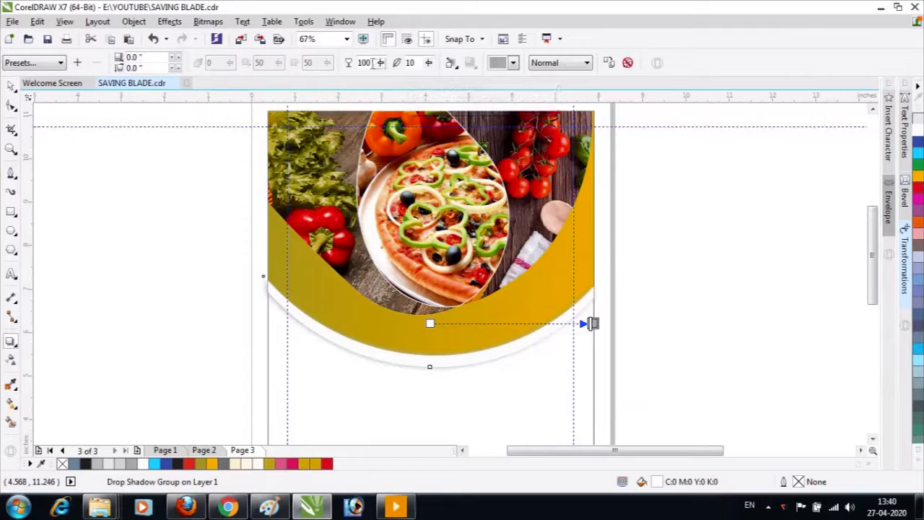
key("space")
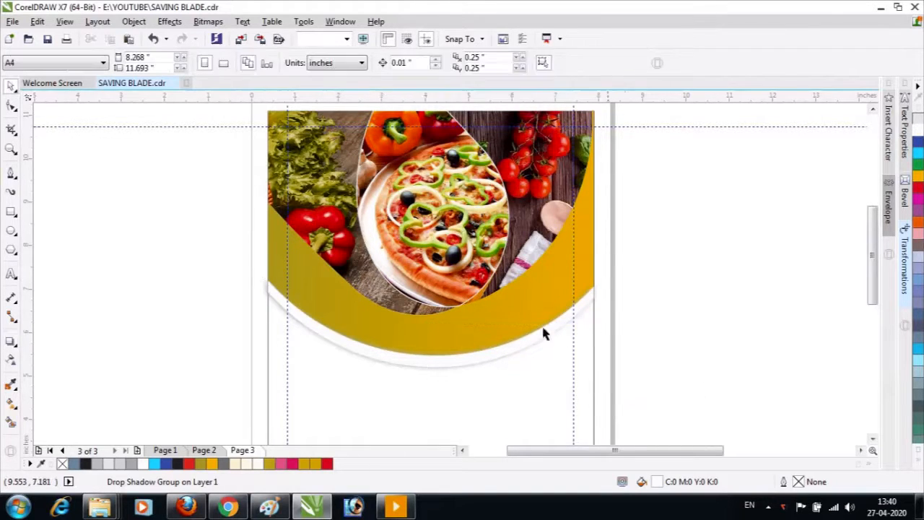
Try nudging the shadowed white strip slightly downward, and undo the nudge
scroll(592, 268, "down", 1)
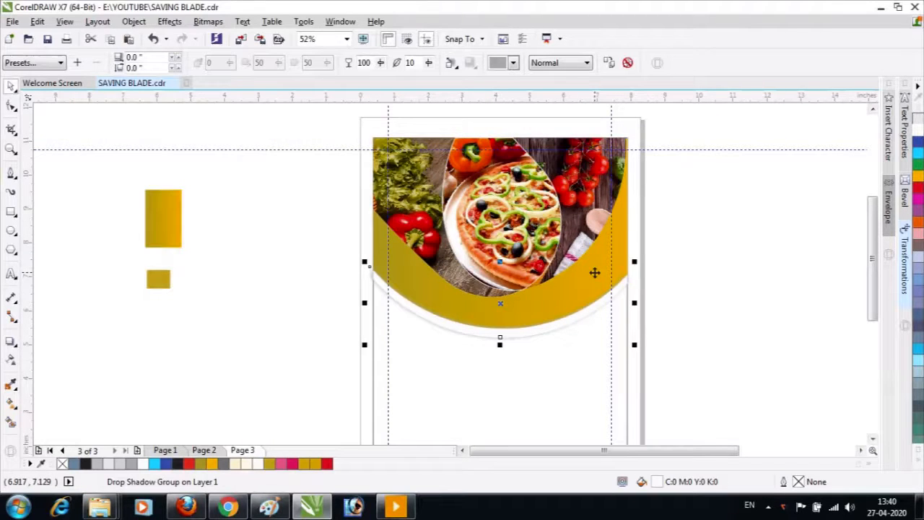
left_click(681, 278)
key("F2")
left_click_drag(342, 125, 725, 384)
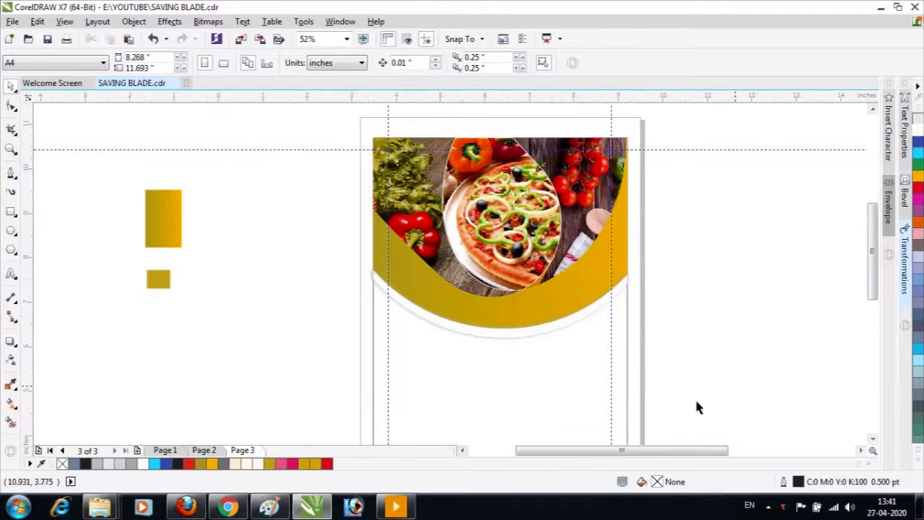
left_click(519, 351)
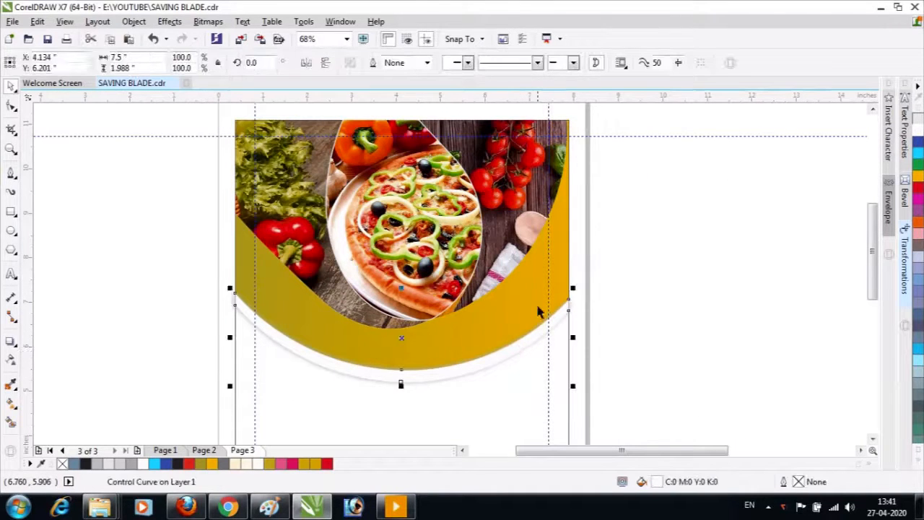
left_click(574, 328)
key("Down")
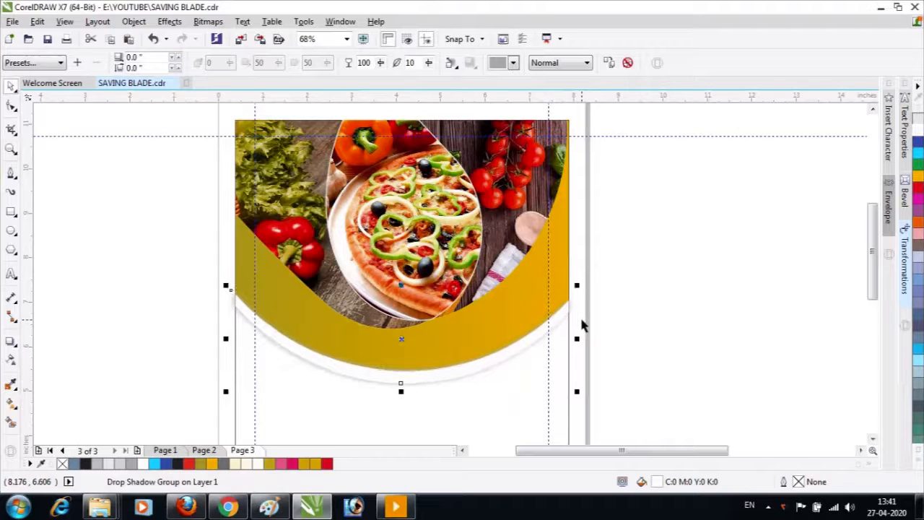
key("ctrl+z")
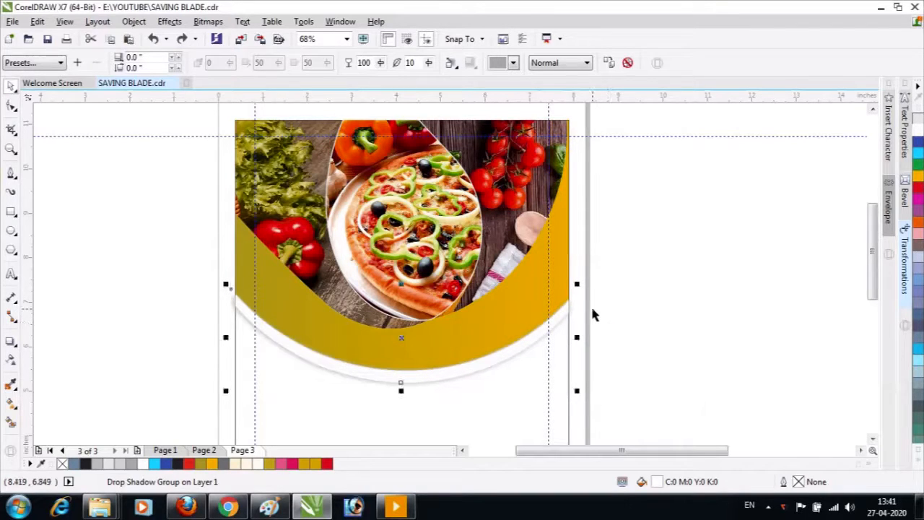
key("ctrl+z")
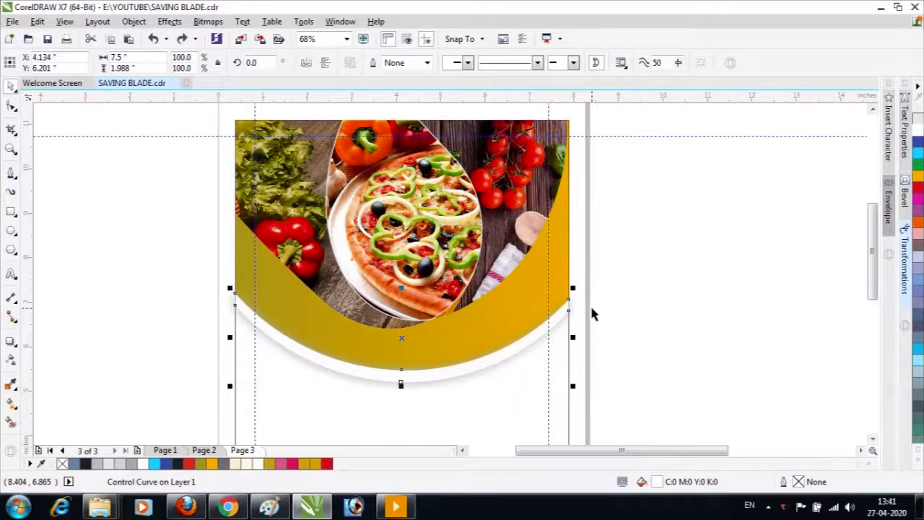
Nudge the gold gradient band down 0.05 inch so a thin white edge separates it from the food photos
left_click(571, 280)
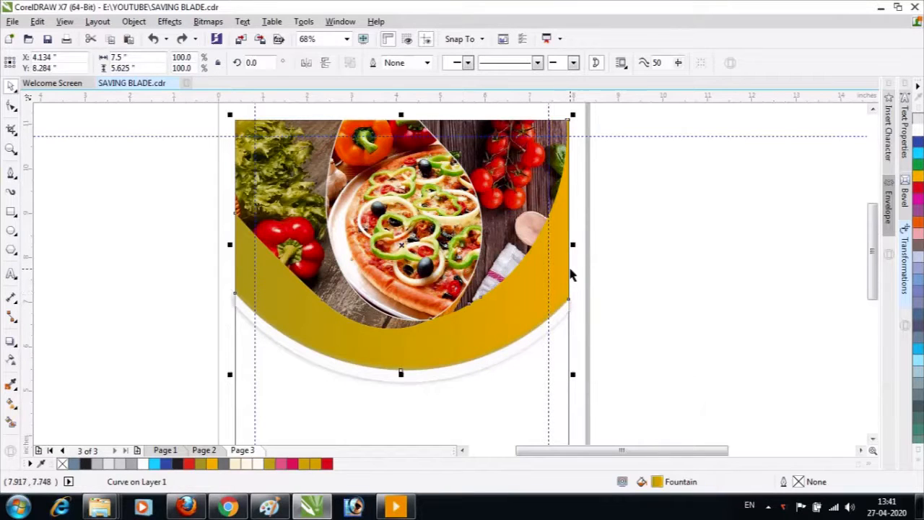
key("Down")
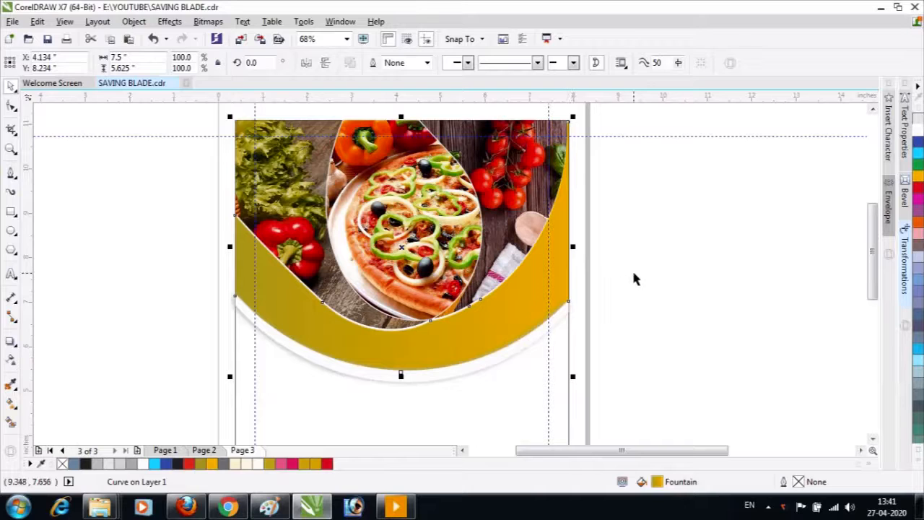
left_click(634, 279)
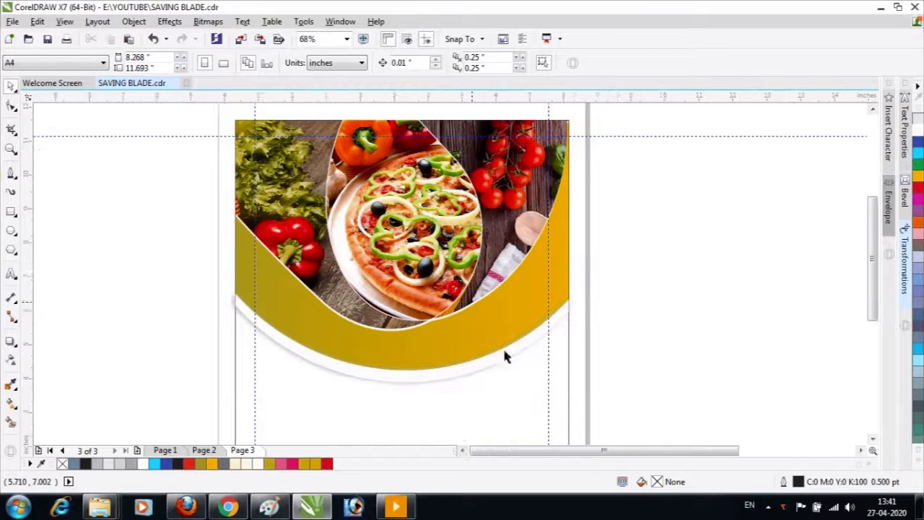
PowerClip all the header photos, the gold band and the shadowed white strip inside the page rectangle
scroll(503, 347, "down", 1)
left_click_drag(348, 125, 659, 346)
right_click(604, 191)
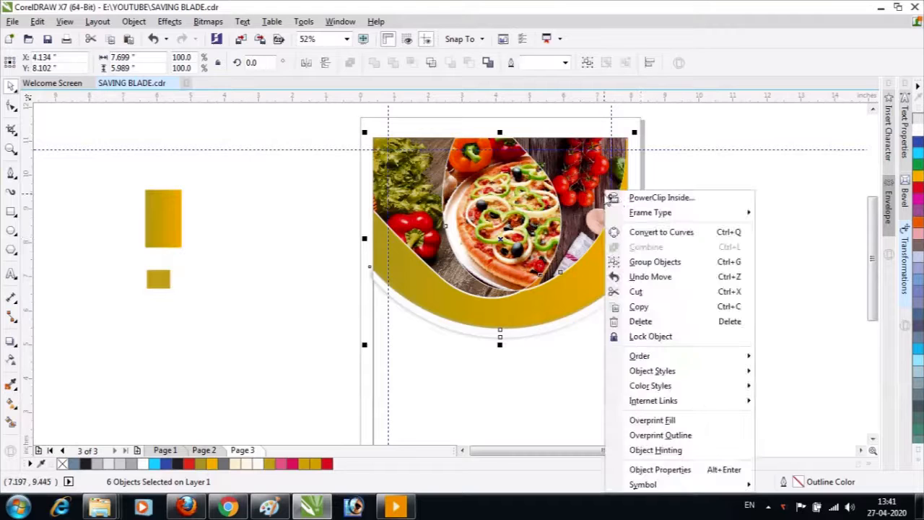
left_click(663, 198)
left_click(594, 355)
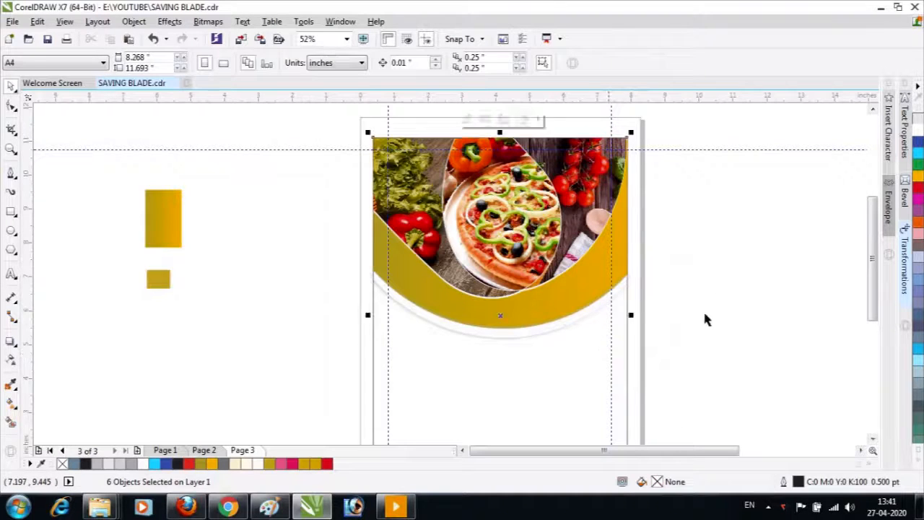
right_click(563, 279)
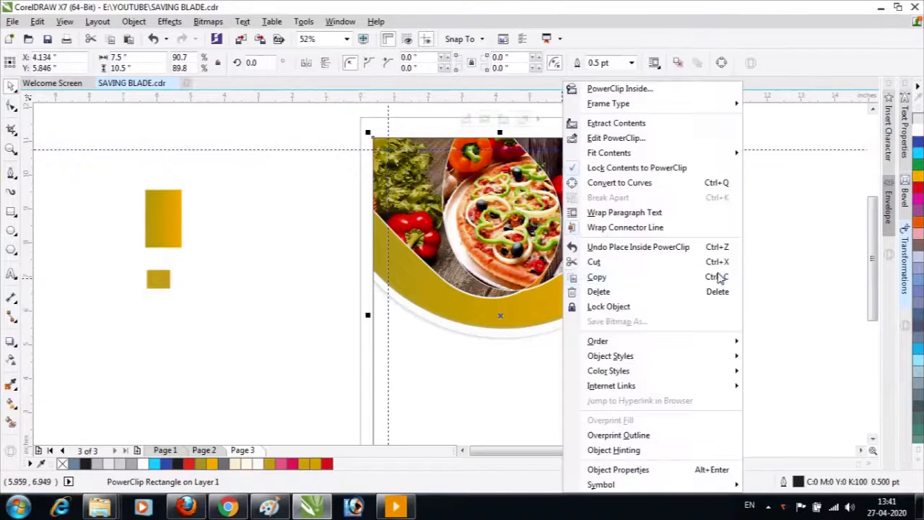
left_click(766, 236)
Make a squashed duplicate of the PowerClip rectangle, about 0.6 inch high, along the bottom edge of the flyer
scroll(514, 257, "down", 1)
left_click(656, 270)
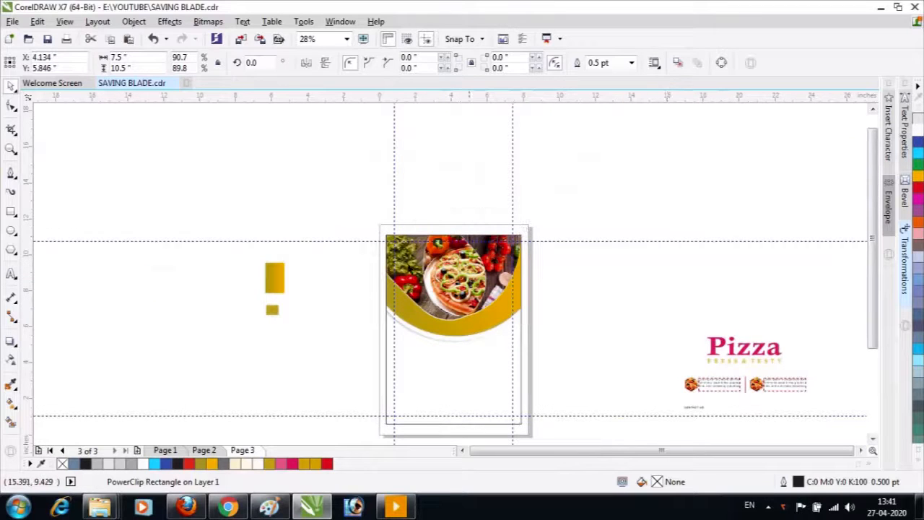
left_click_drag(371, 220, 576, 439)
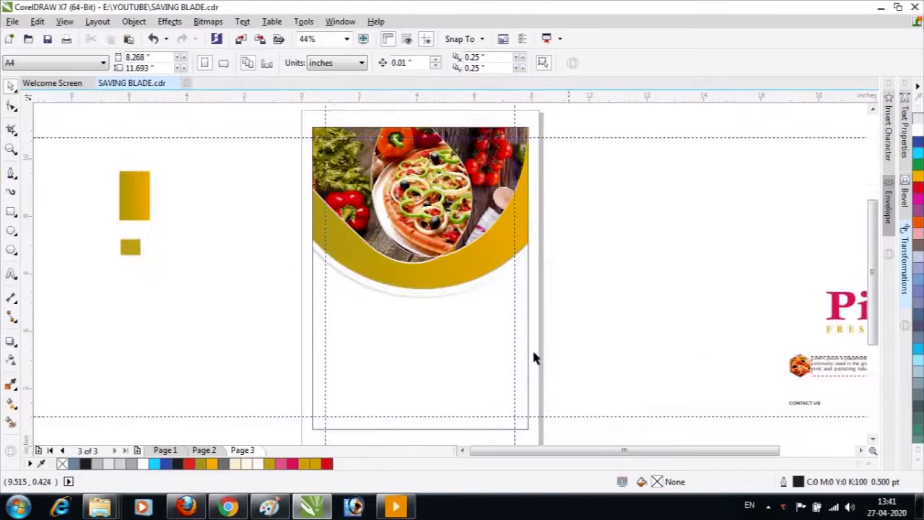
left_click(505, 259)
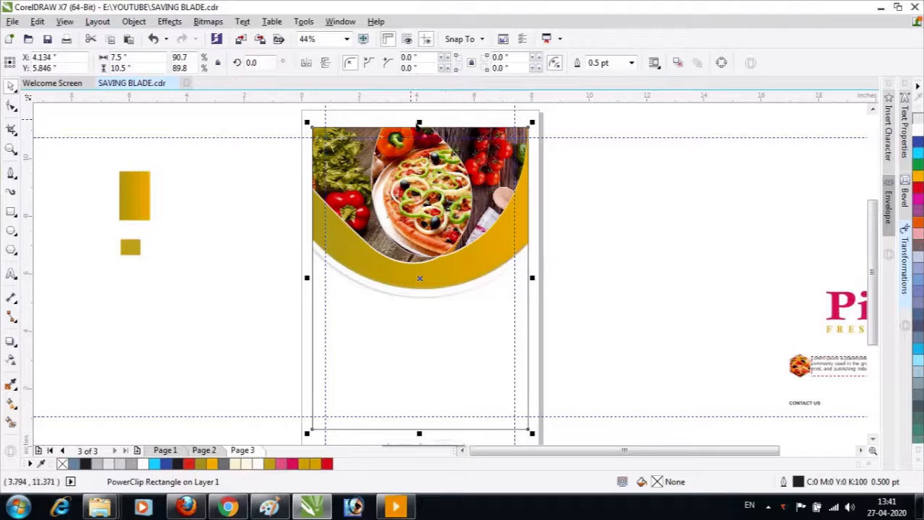
left_click_drag(420, 122, 455, 410)
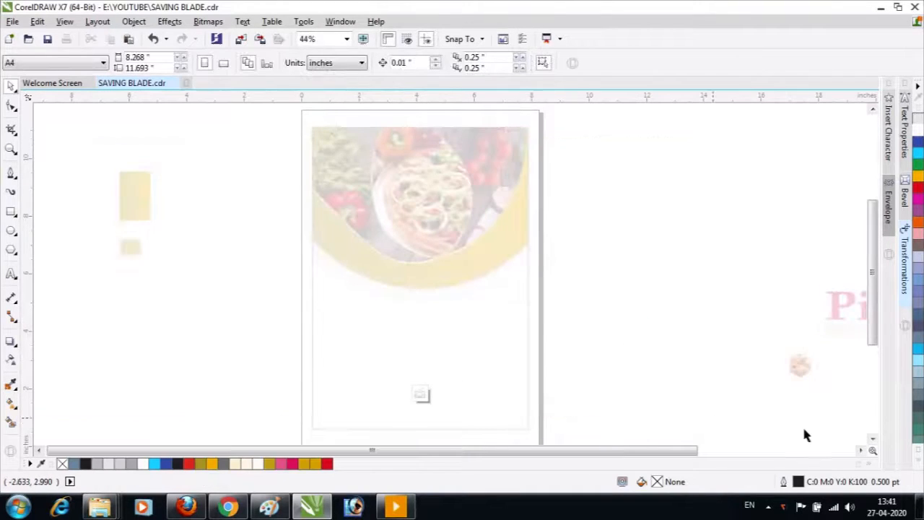
Delete the clipped header contents inside the bottom strip's PowerClip and finish editing it
left_click(872, 439)
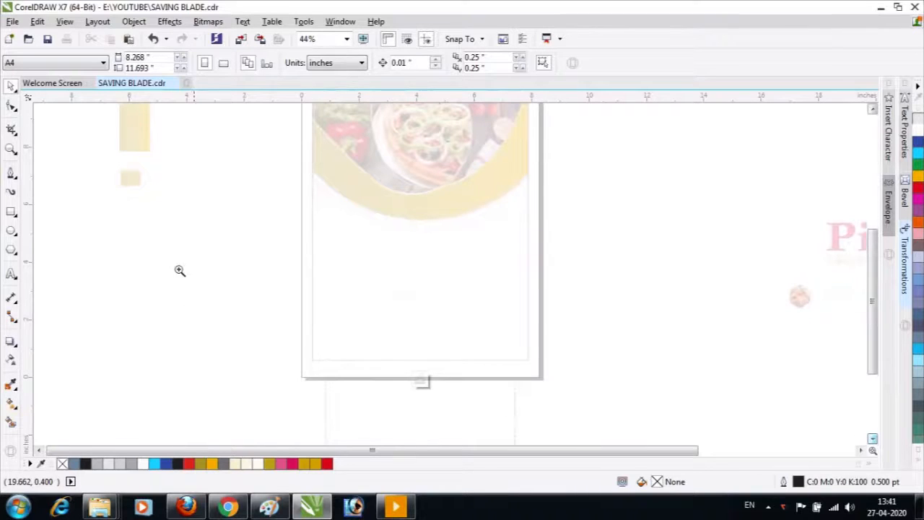
left_click_drag(180, 270, 589, 386)
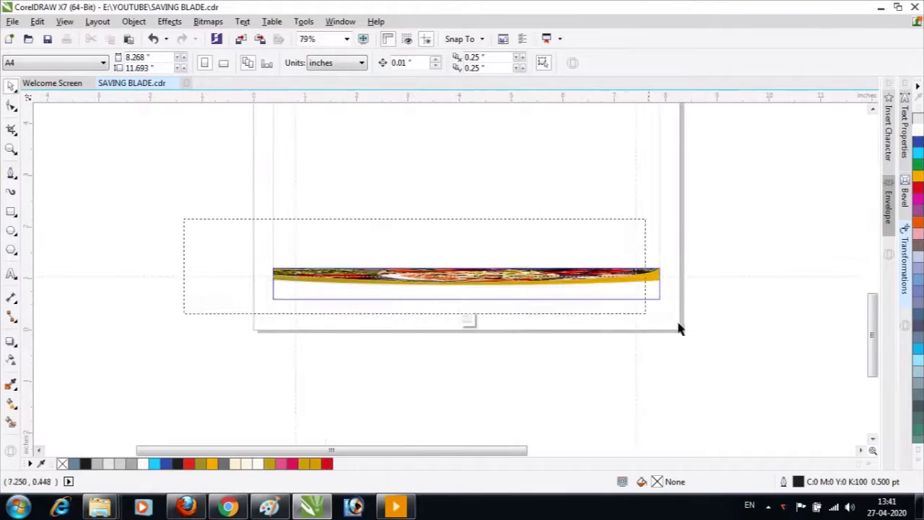
left_click_drag(678, 323, 679, 323)
key("Delete")
left_click(714, 248, "ctrl")
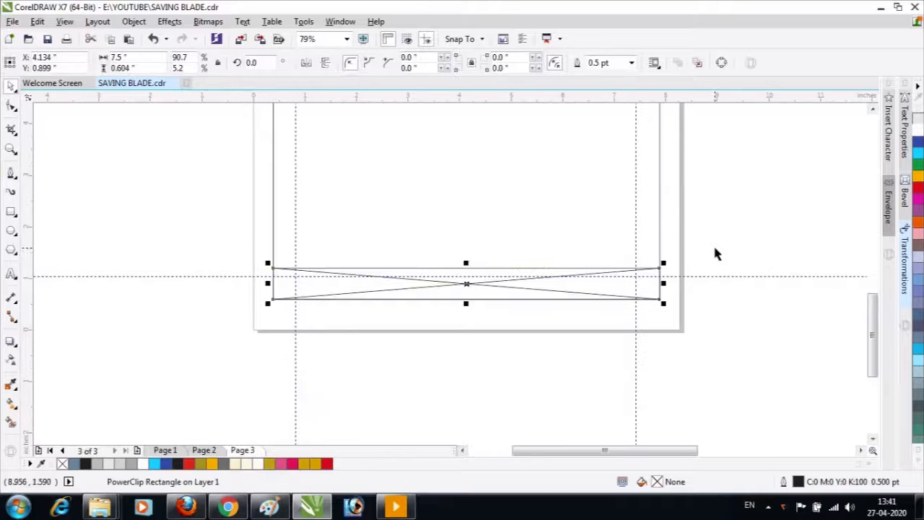
left_click(715, 249)
key("F3")
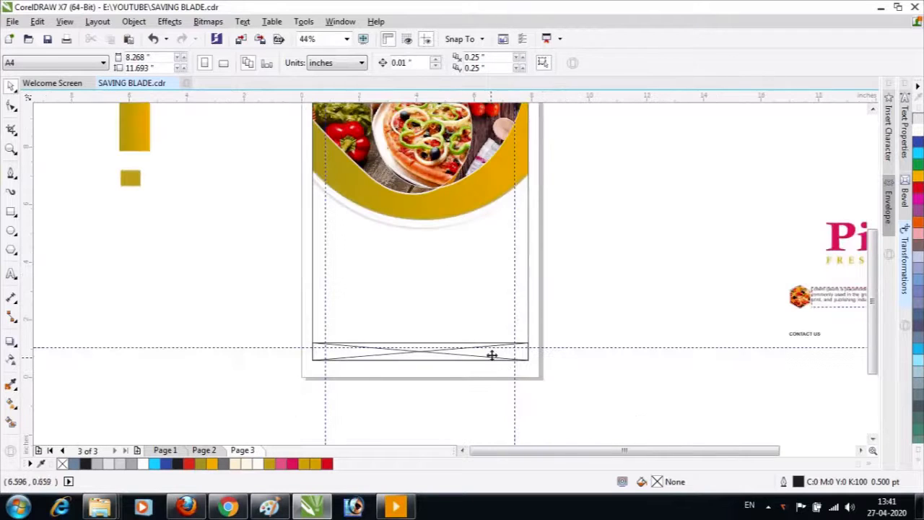
Set the bottom strip's frame type to None and select the resulting plain rectangle
right_click(491, 356)
mouse_move(577, 103)
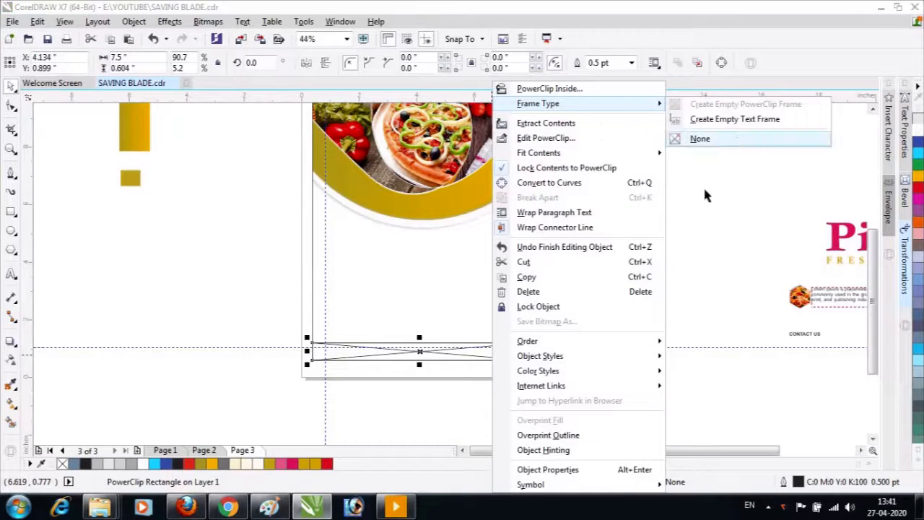
left_click(700, 137)
left_click(462, 371)
left_click(455, 358)
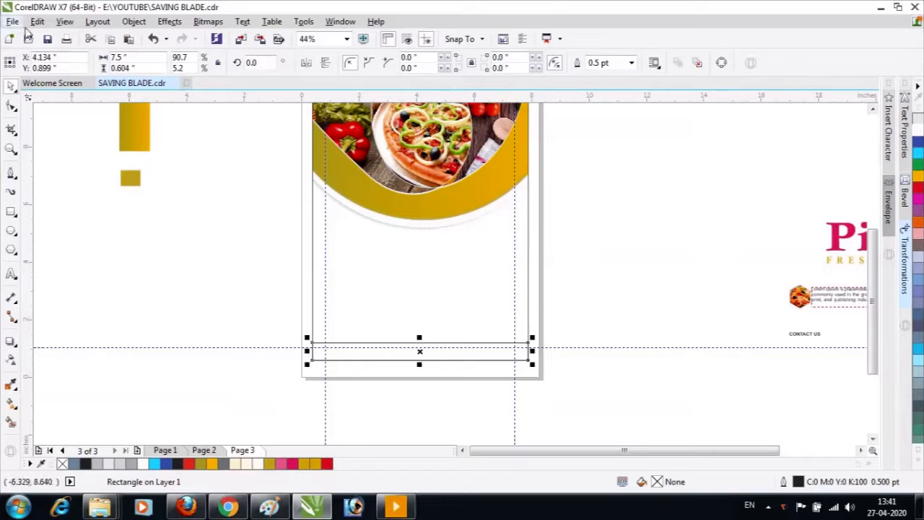
Copy only the fill of the small gold swatch beside the page to the bottom strip and remove the strip's outline
left_click(37, 21)
left_click(79, 210)
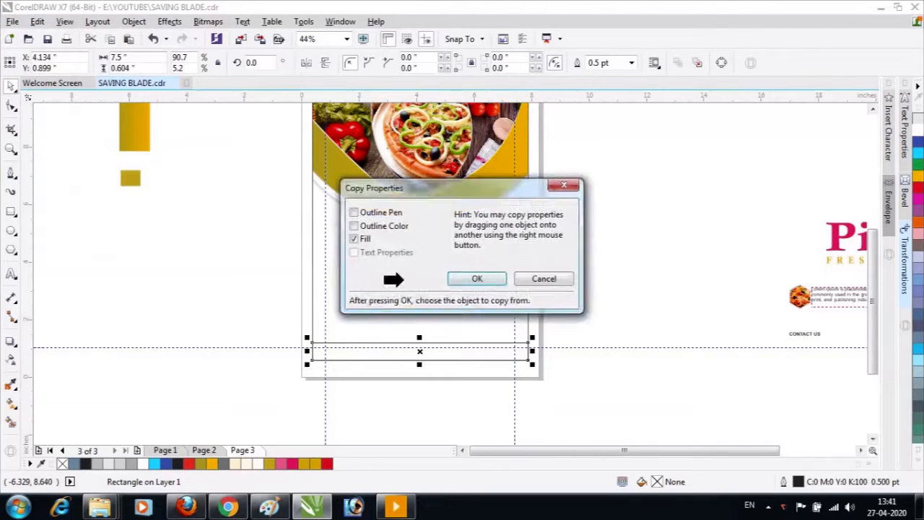
left_click(477, 279)
left_click(130, 178)
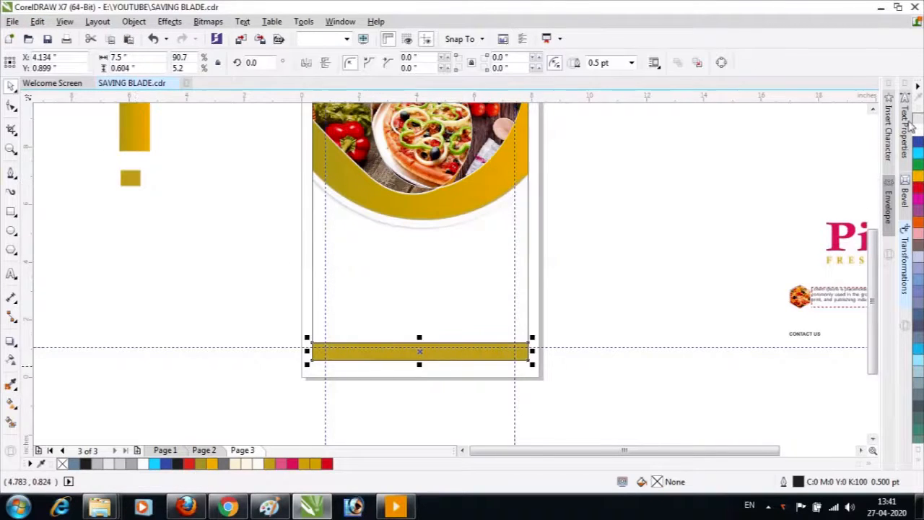
right_click(62, 464)
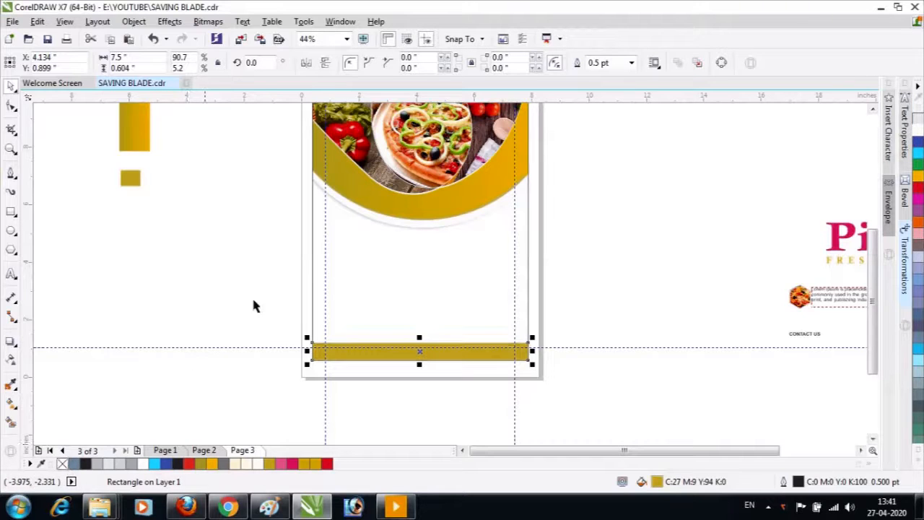
left_click(251, 297)
key("F3")
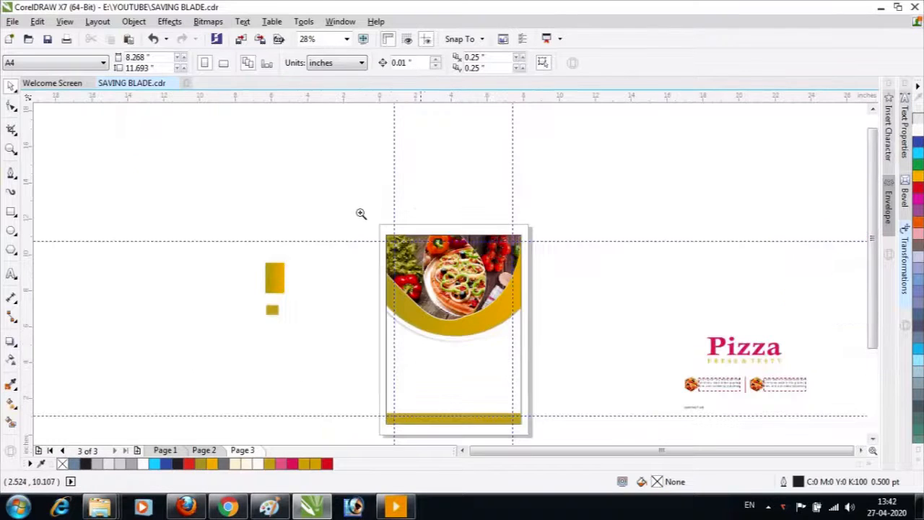
Move the Pizza title and its tagline onto the flyer below the curved header and center them horizontally on the page rectangle
left_click_drag(355, 208, 534, 420)
left_click_drag(737, 240, 799, 320)
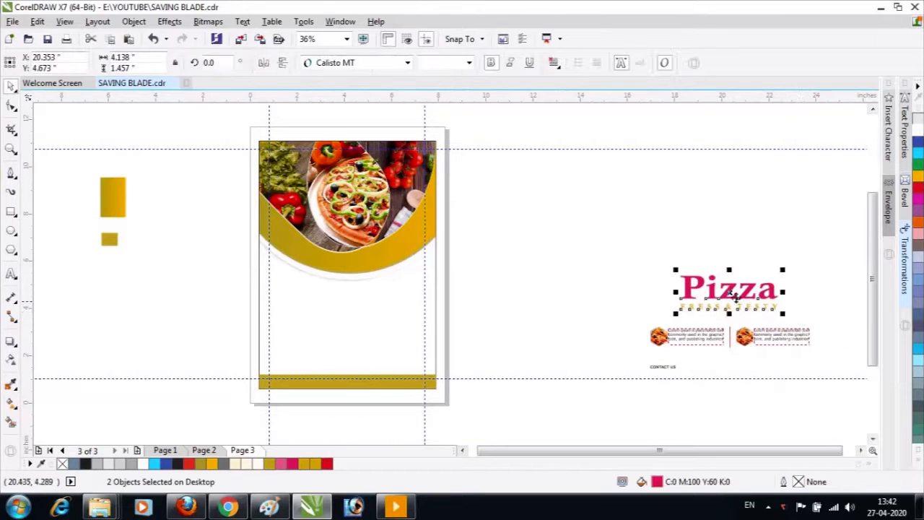
left_click_drag(723, 295, 350, 306)
left_click(414, 326, "shift")
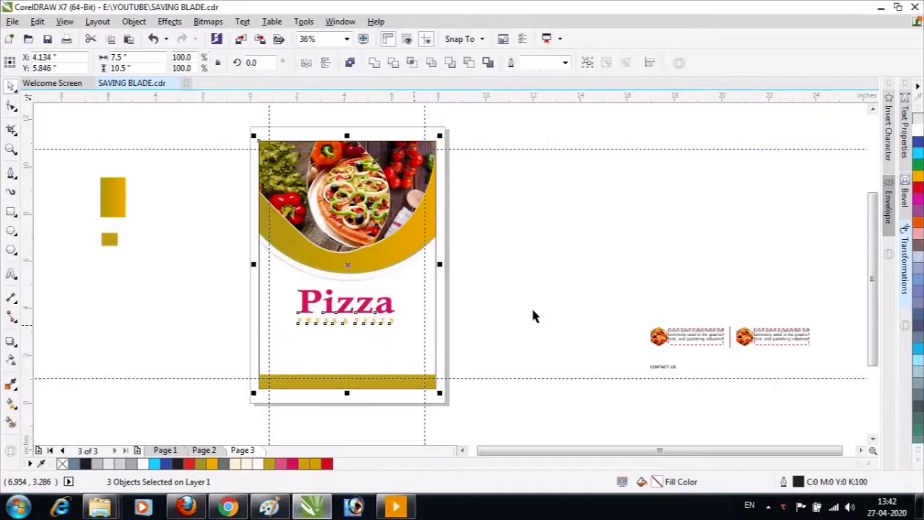
Place the two pizza-icon text blocks with their divider below the tagline, group them and center them horizontally on the page rectangle
left_click_drag(647, 310, 348, 354)
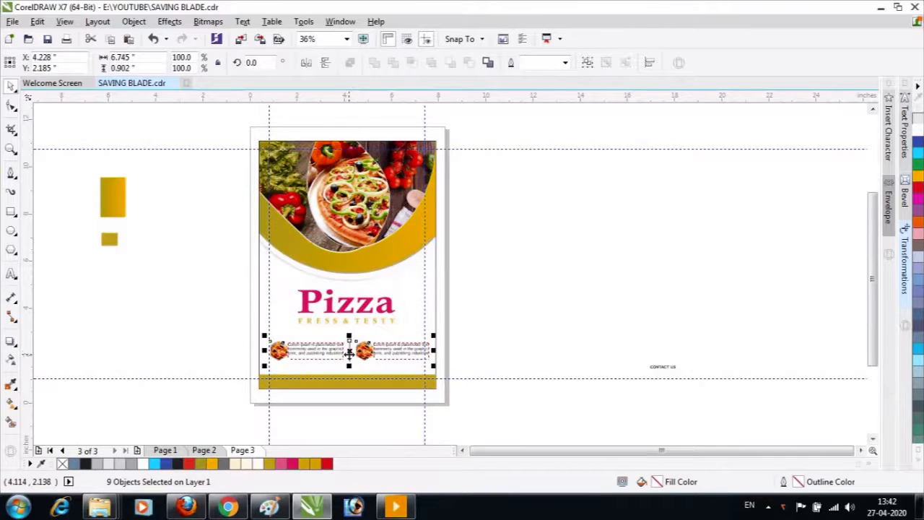
key("ctrl+g")
left_click(432, 320, "shift")
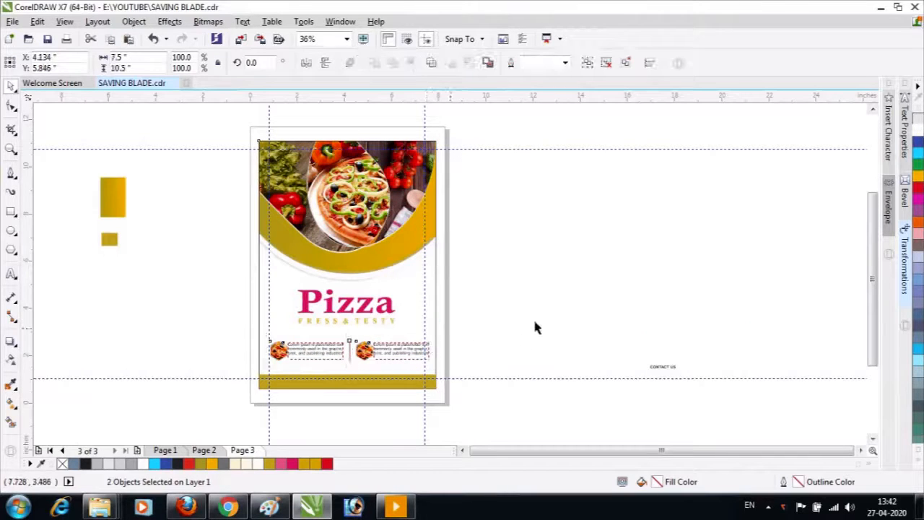
key("c")
left_click(534, 314)
Move the CONTACT US text onto the upper edge of the gold bottom strip, just inside the flyer's left guideline
left_click_drag(666, 371, 361, 402)
key("ctrl+z")
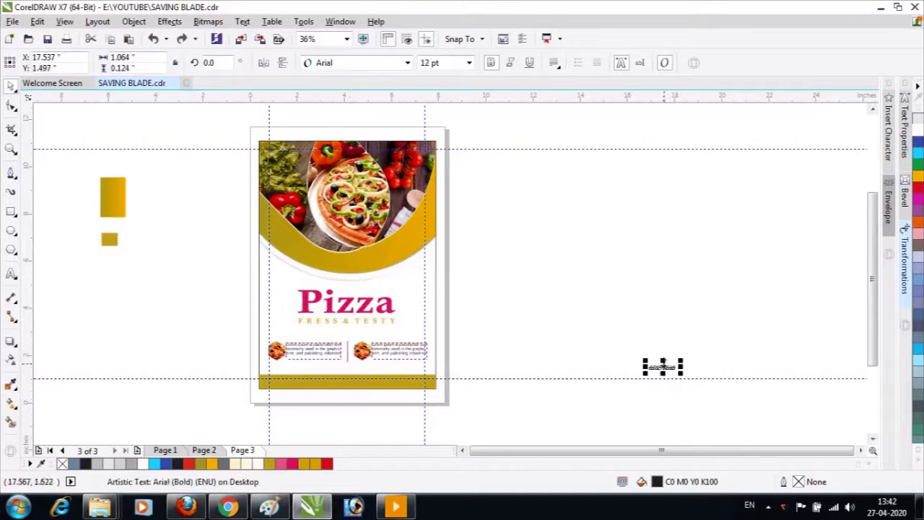
left_click_drag(663, 368, 286, 372)
Extend the gold bottom strip upward to about 0.81 inch high so it covers the CONTACT US text
left_click_drag(203, 314, 456, 401)
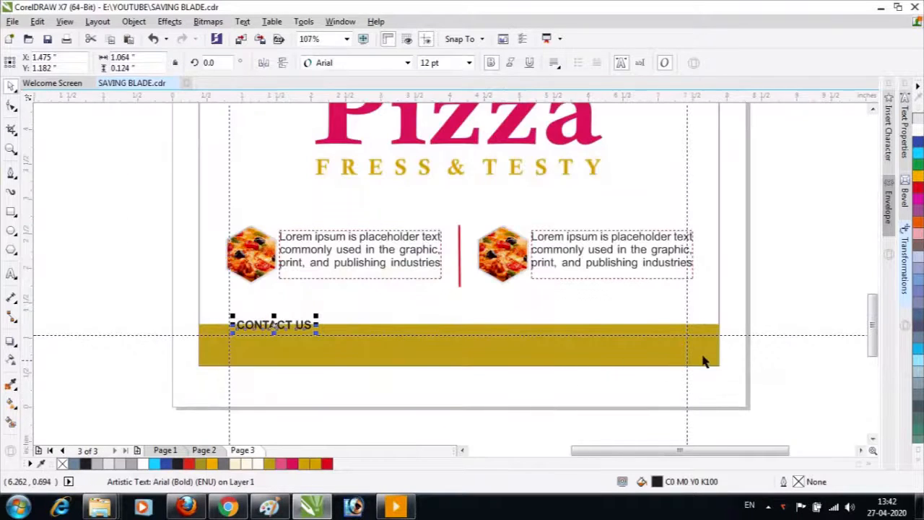
left_click(622, 361)
left_click_drag(460, 317, 459, 304)
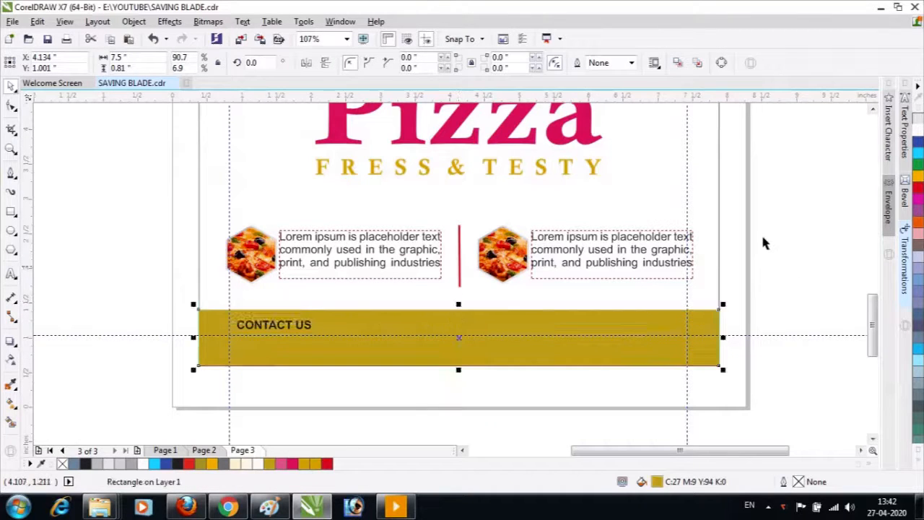
Shift the two pizza-icon text blocks and their red divider slightly to the left
left_click_drag(768, 213, 586, 264)
left_click(586, 264)
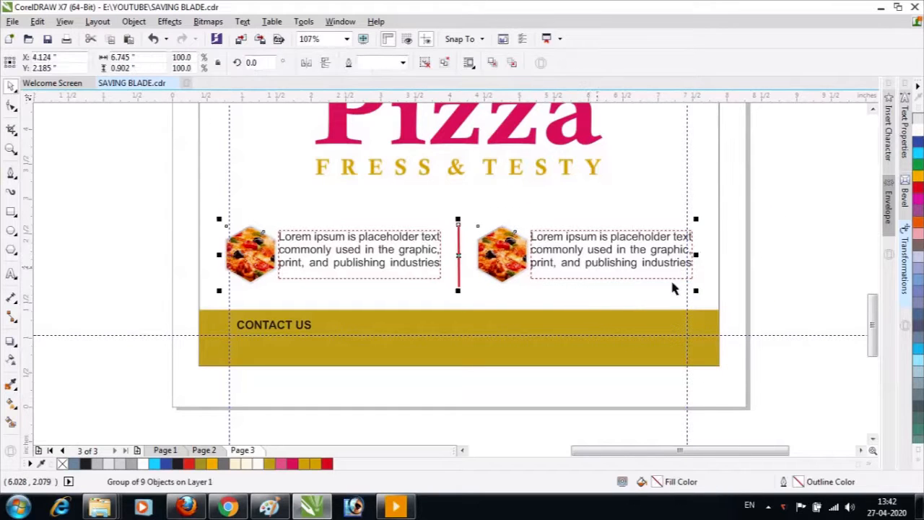
left_click_drag(785, 199, 459, 287)
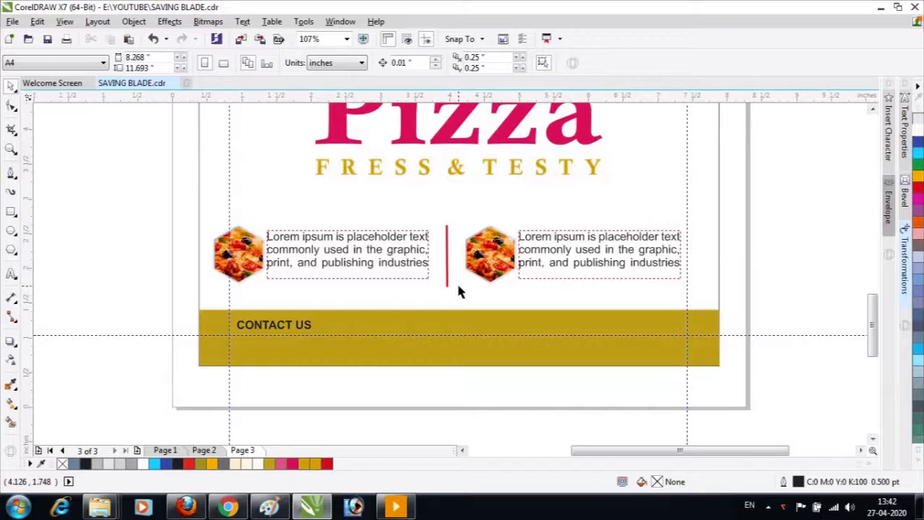
Ungroup the two pizza-icon text blocks and move the first block right so its hexagon meets the flyer's left guideline
left_click(596, 251)
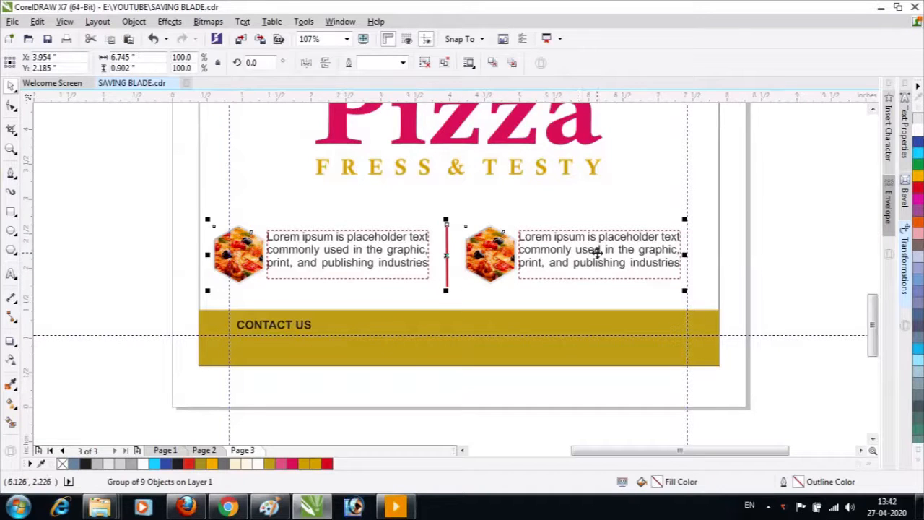
key("ctrl+u")
left_click_drag(790, 200, 456, 288)
left_click_drag(141, 214, 437, 293)
left_click_drag(319, 251, 336, 252)
left_click(758, 240)
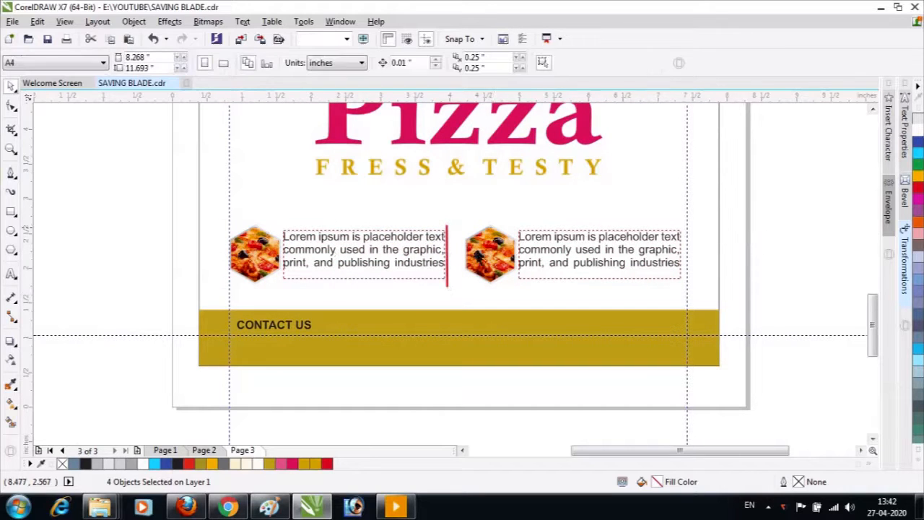
Move the red divider line slightly right into the gap between the two pizza-icon text blocks
left_click(447, 227)
key("F10")
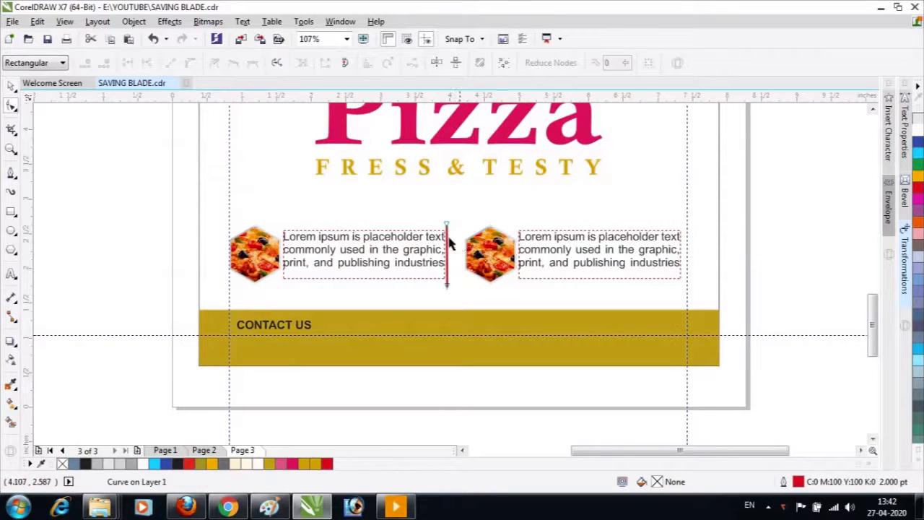
key("space")
left_click_drag(449, 237, 456, 238)
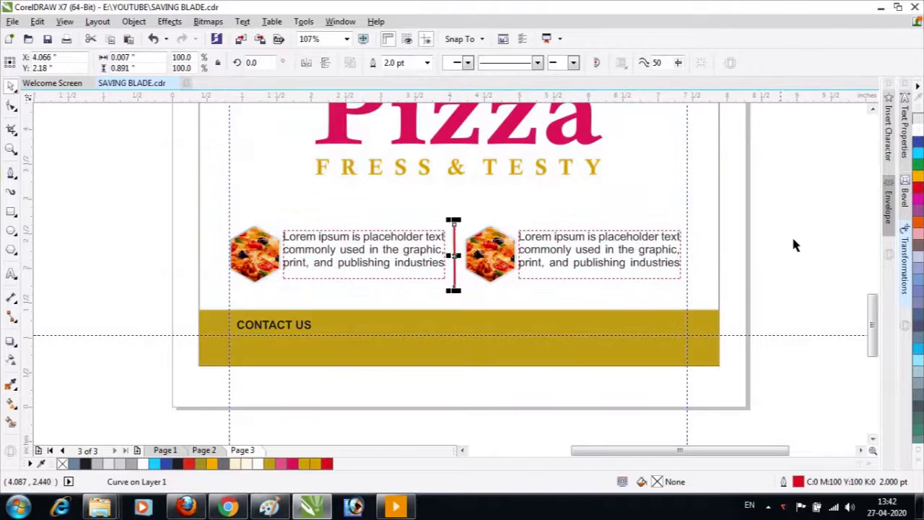
left_click(792, 237)
Fill the flyer's background rectangle with the pale cream colour C0 M0 Y3 K0
key("F3")
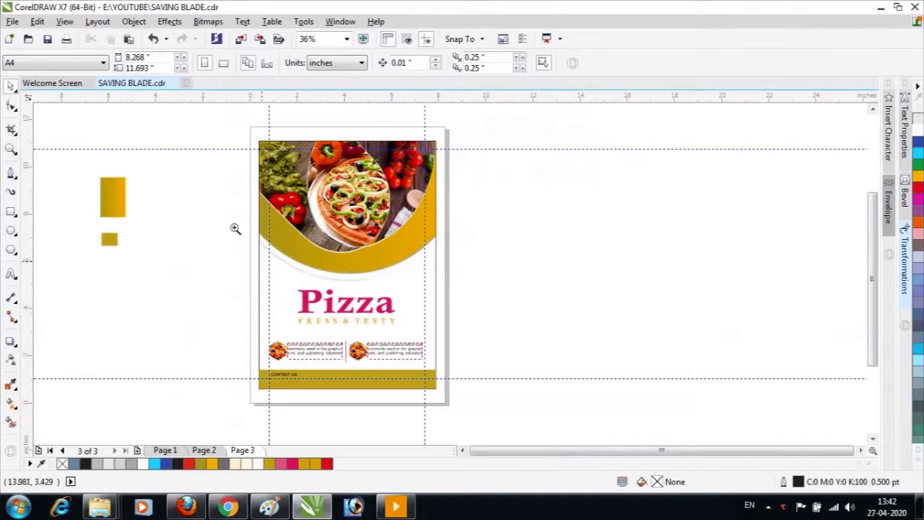
left_click_drag(234, 228, 495, 403)
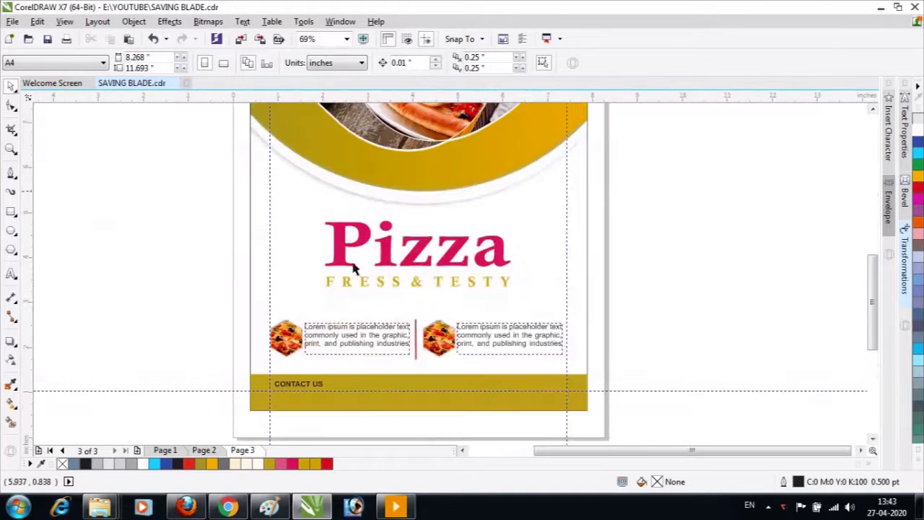
left_click_drag(221, 192, 566, 299)
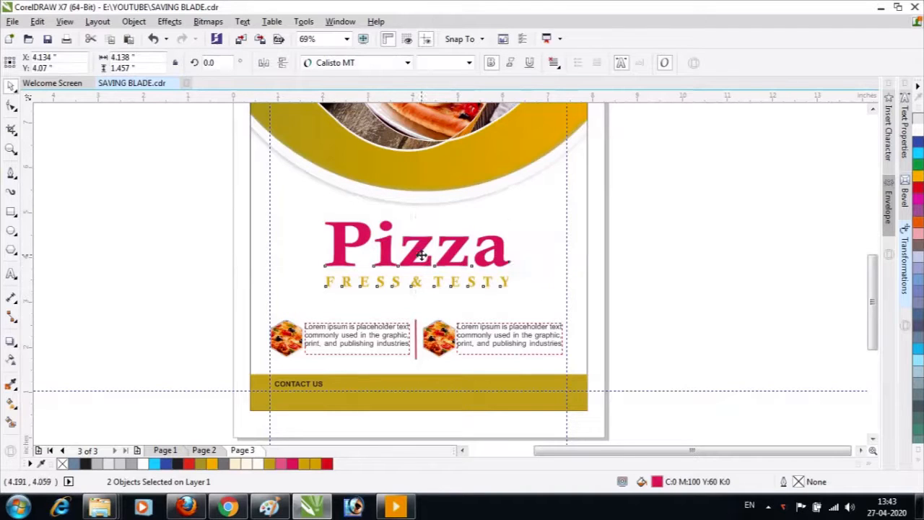
left_click(421, 257)
left_click(662, 279)
left_click(581, 254)
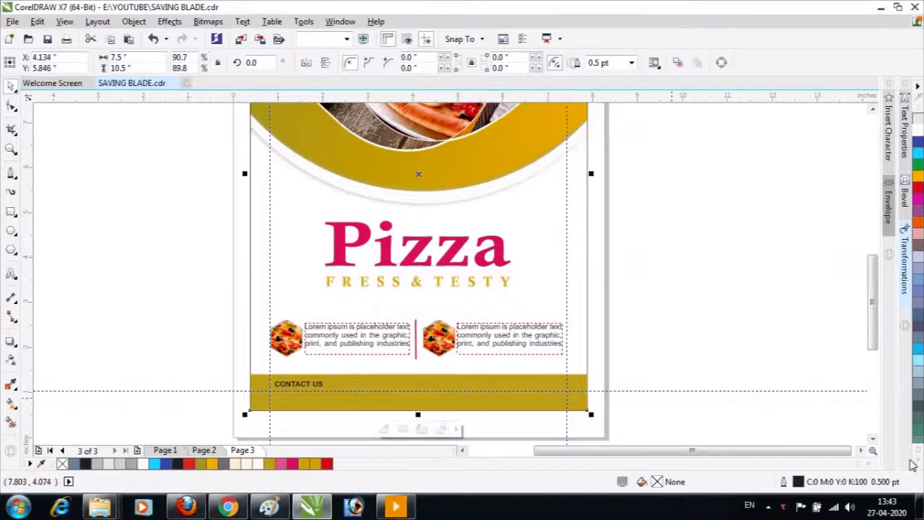
left_click(919, 462)
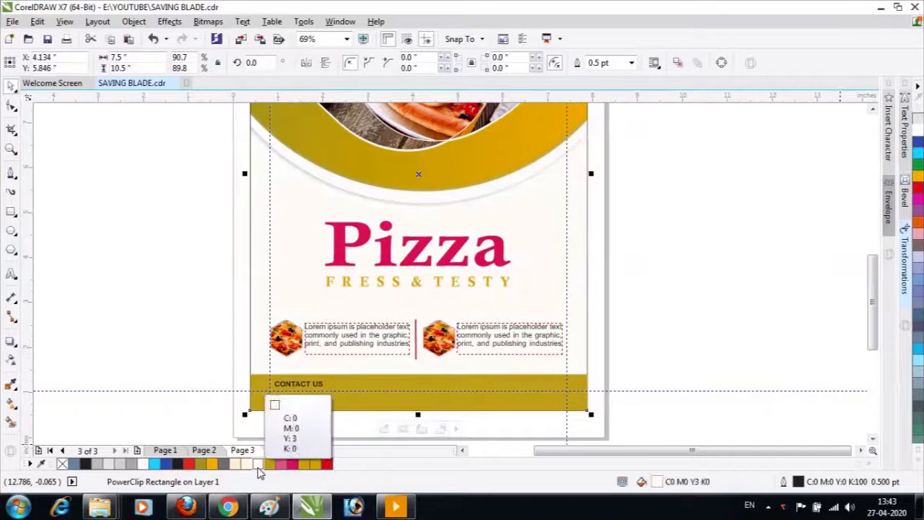
left_click(661, 304)
Give the Pizza title a white 3 pt outline placed behind the fill and scaled with the object
left_click_drag(201, 166, 619, 371)
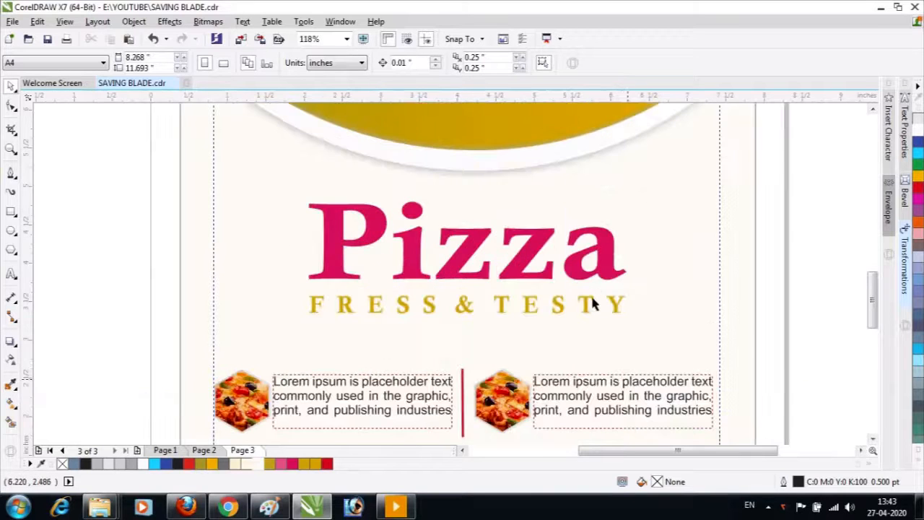
left_click(525, 280)
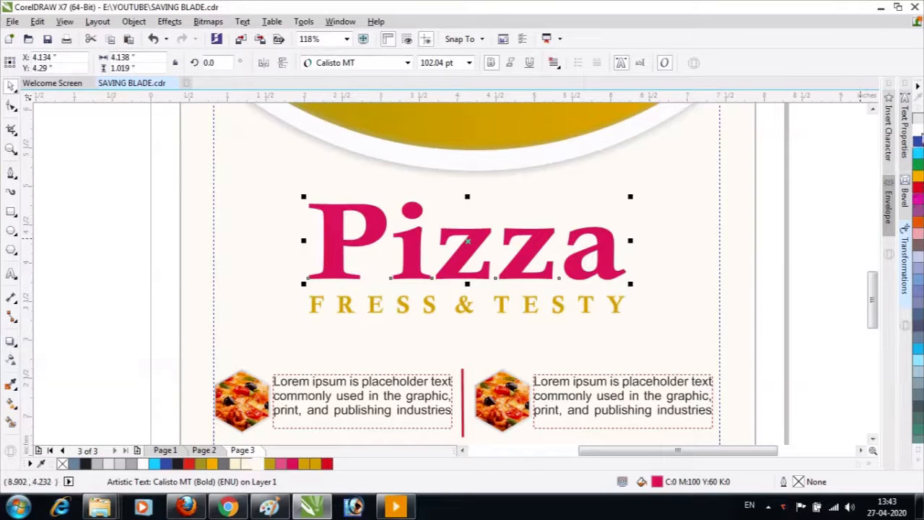
right_click(918, 129)
double_click(811, 481)
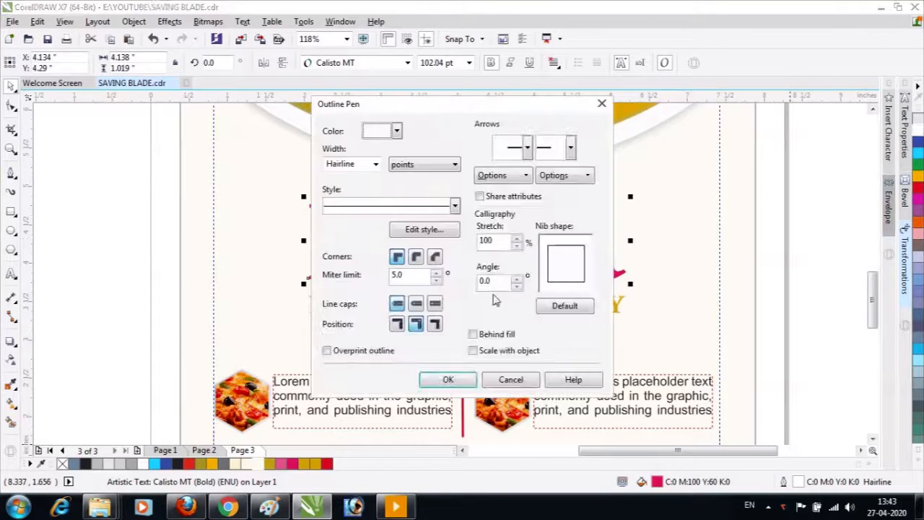
left_click(376, 164)
left_click(341, 243)
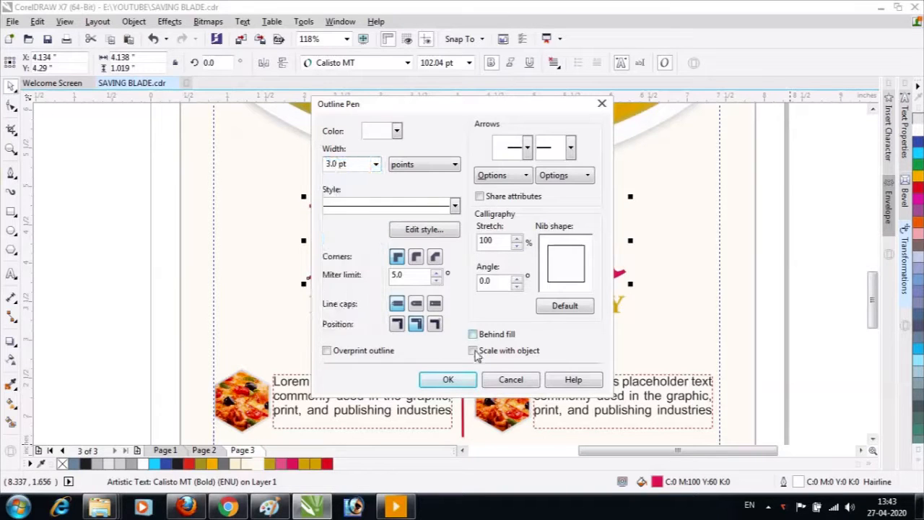
left_click(472, 350)
left_click(447, 379)
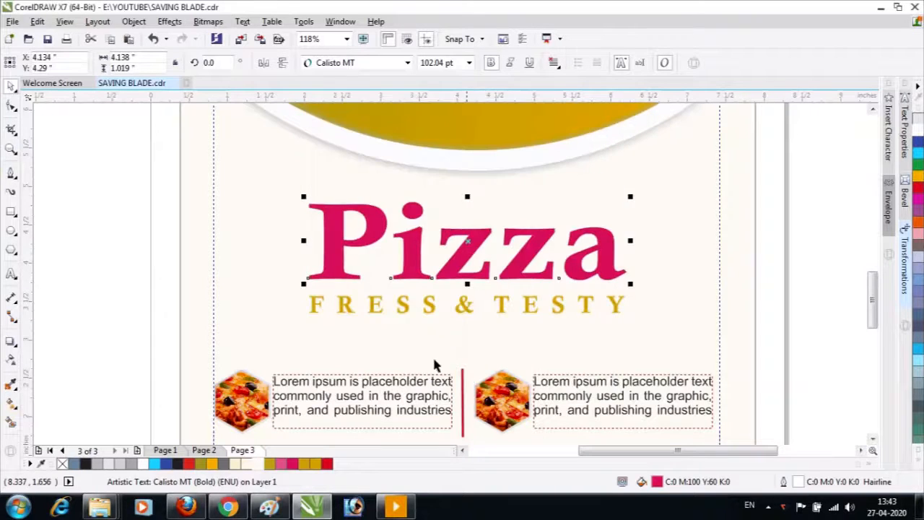
Add a drop shadow offset about 0.03 inch below the Pizza title, with feathering 8 and opacity 30
left_click(11, 343)
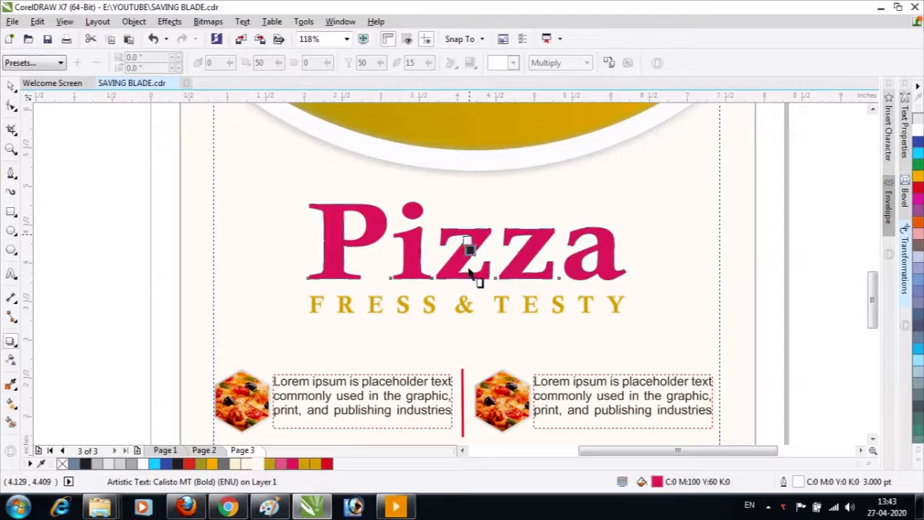
left_click_drag(469, 268, 467, 283)
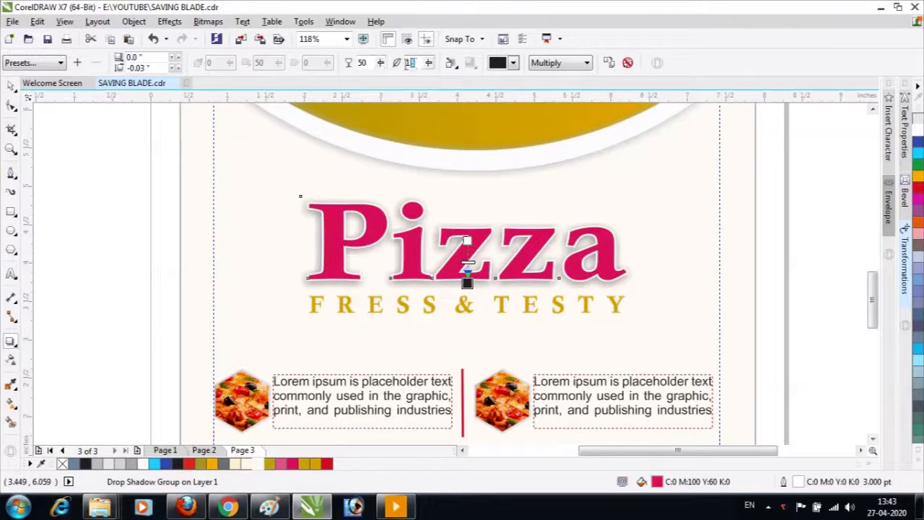
type("8")
key("Return")
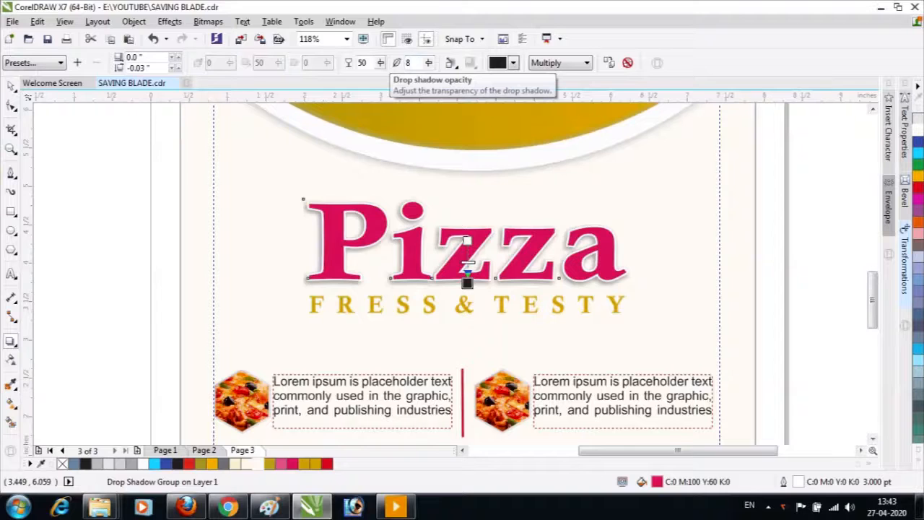
left_click_drag(367, 63, 329, 63)
type("3")
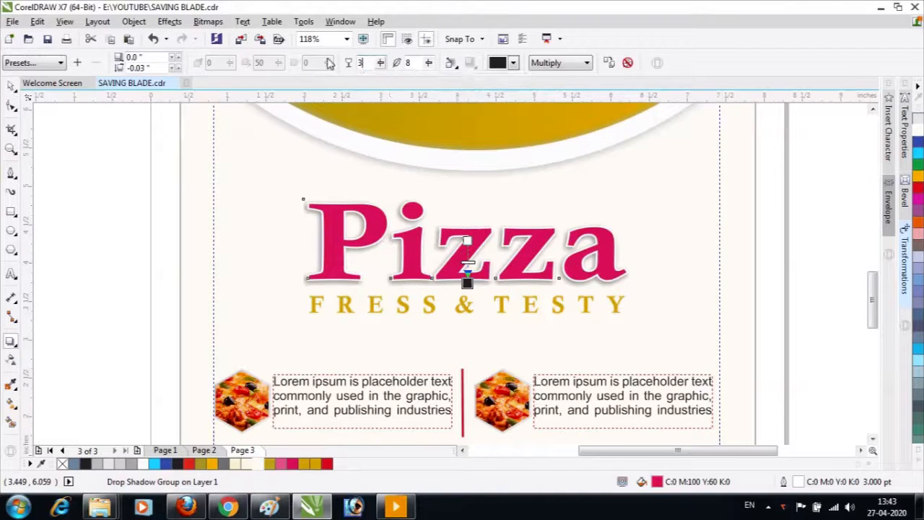
type("0")
key("Return")
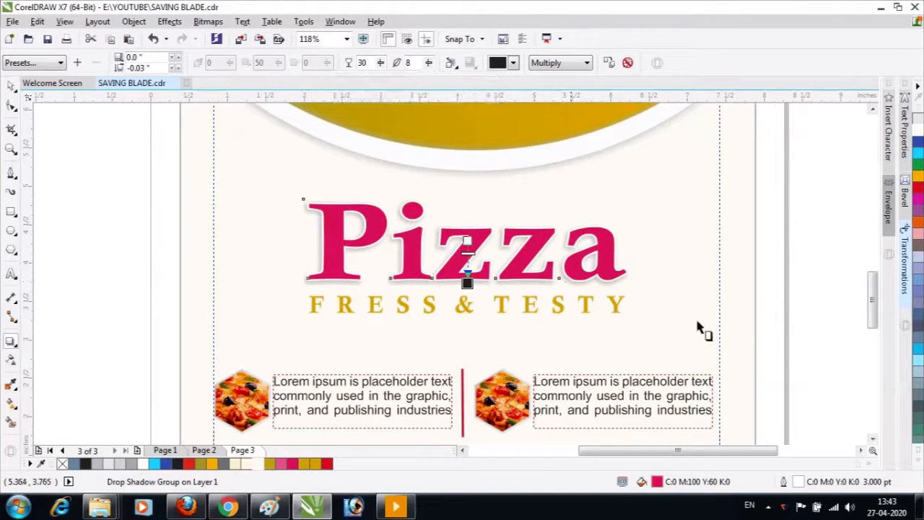
key("space")
left_click(825, 237)
Set the width of the Pizza title's white outline to 4 pt
scroll(350, 256, "down", 2)
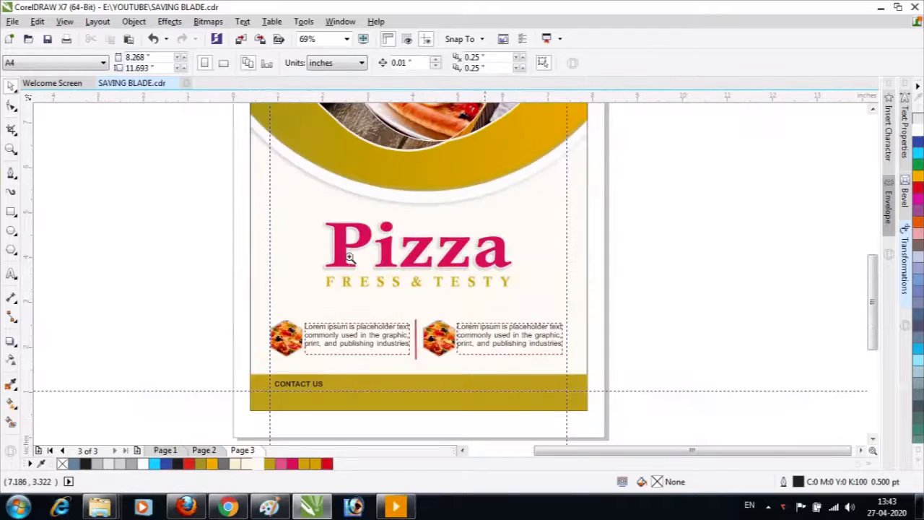
left_click_drag(221, 205, 603, 311)
left_click(796, 284)
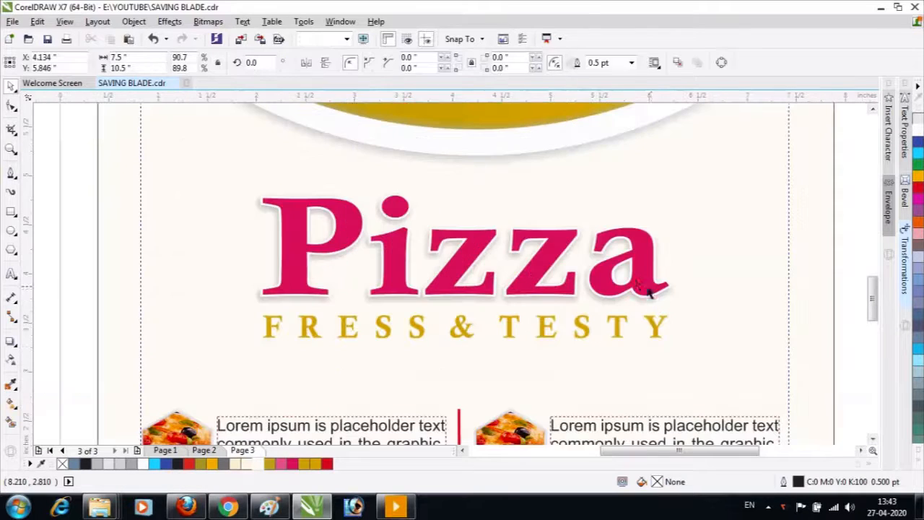
left_click(642, 283)
left_click(650, 280)
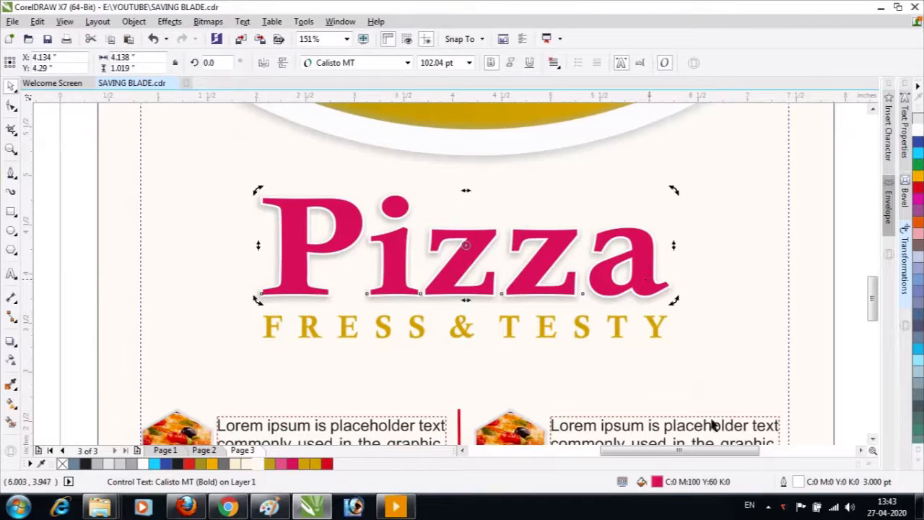
double_click(811, 474)
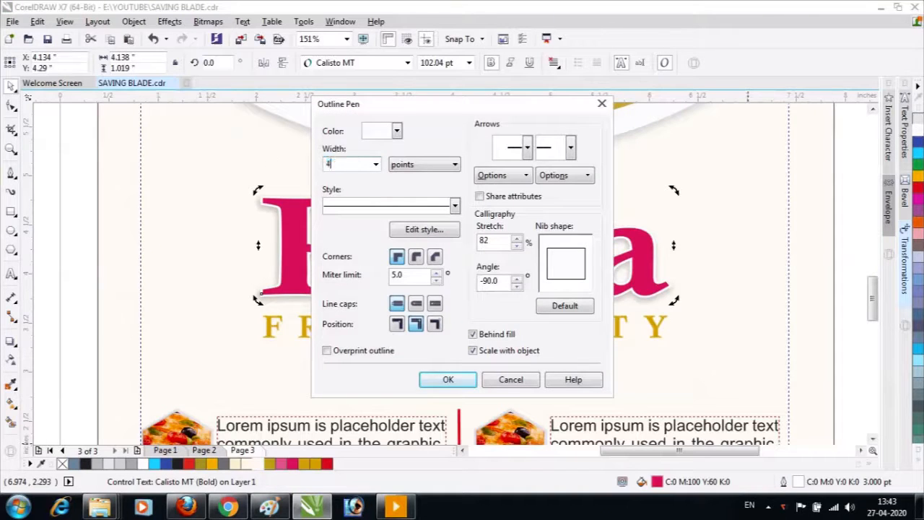
key("Return")
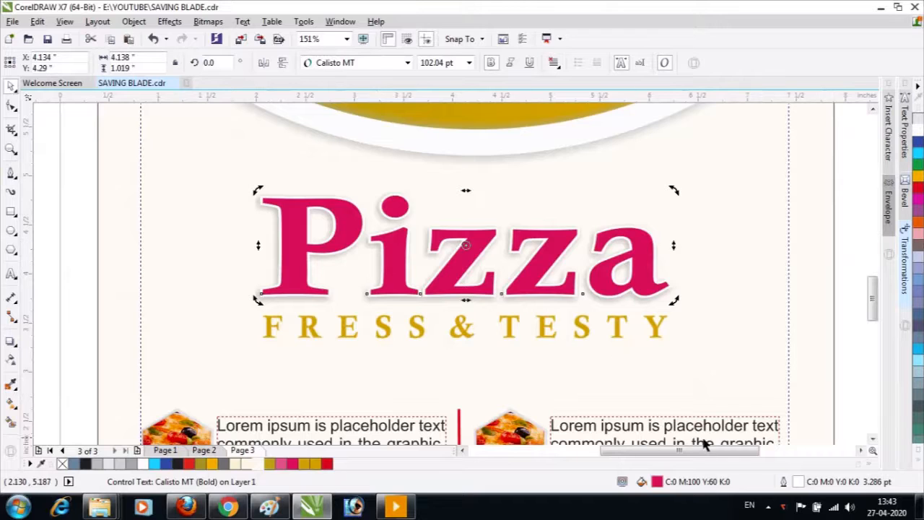
Set the width of the Pizza title's white outline to 6 pt
key("F12")
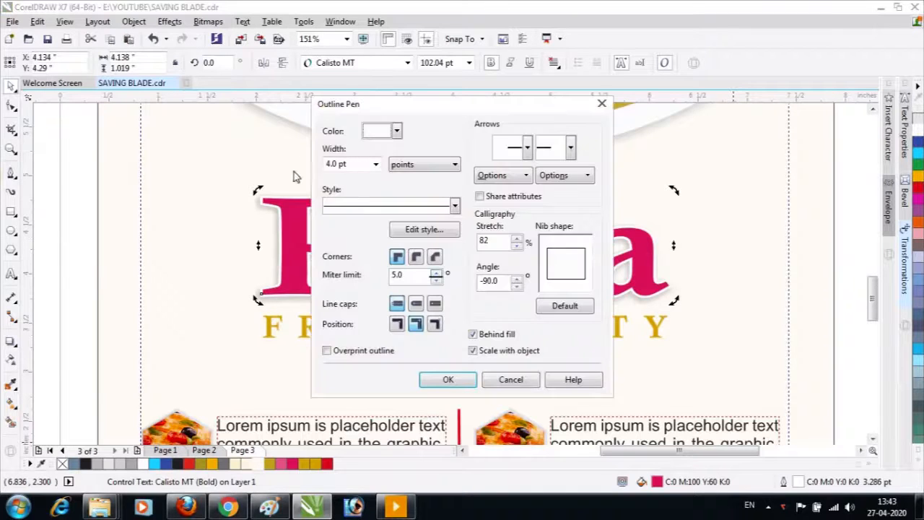
key("Tab")
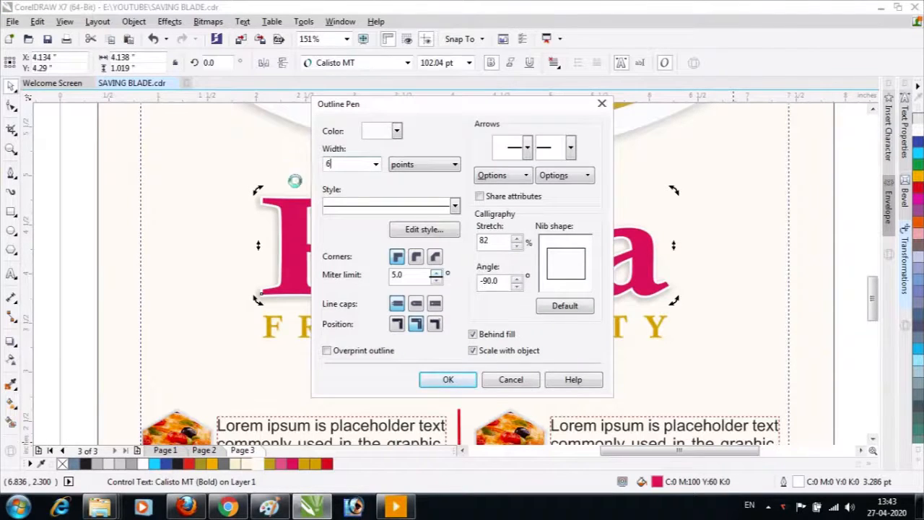
key("Return")
left_click(850, 252)
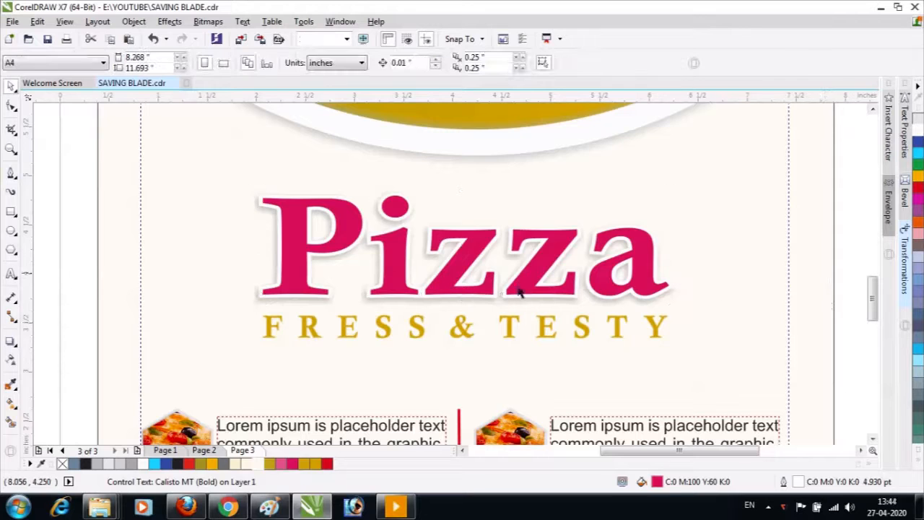
scroll(478, 282, "down", 2)
scroll(474, 282, "down", 2)
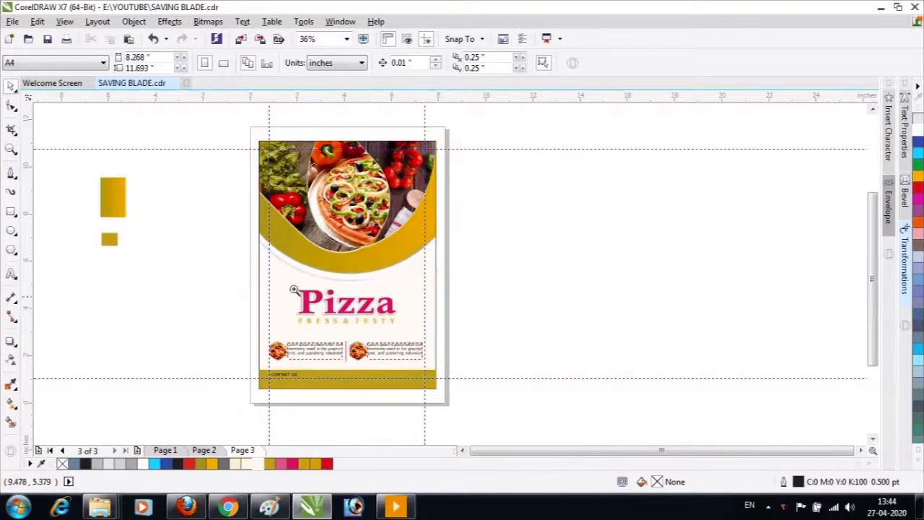
left_click_drag(226, 254, 491, 398)
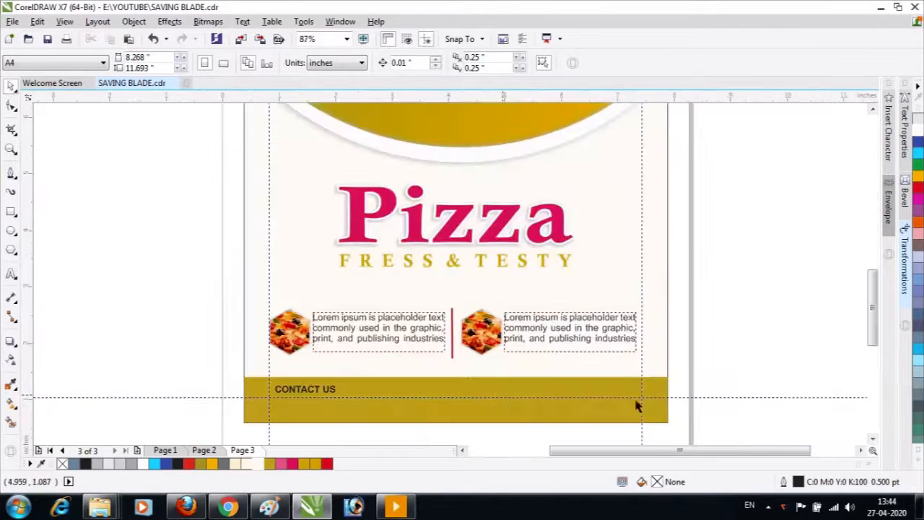
key("F3")
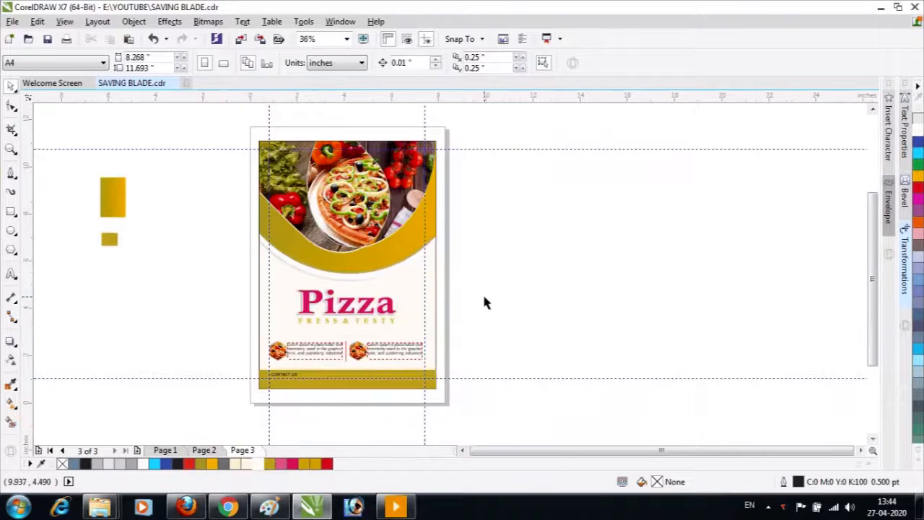
left_click_drag(245, 119, 448, 403)
key("ctrl+g")
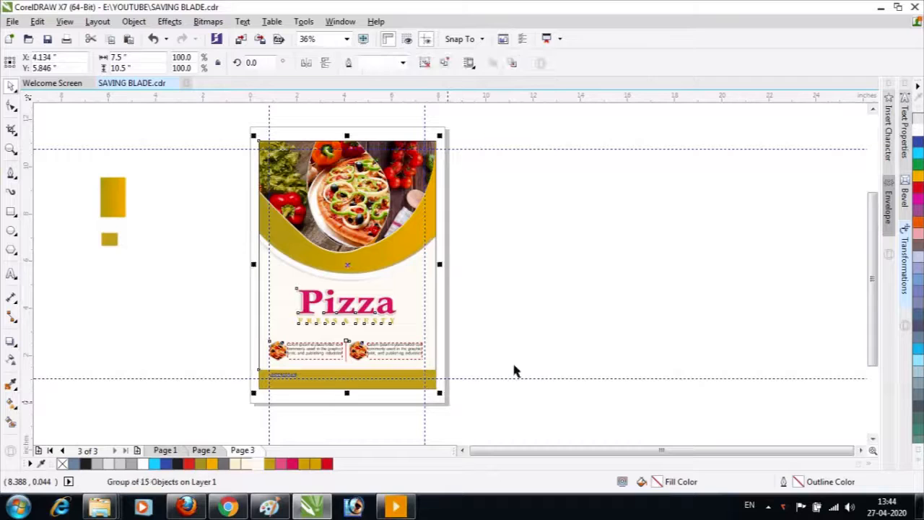
key("ctrl+u")
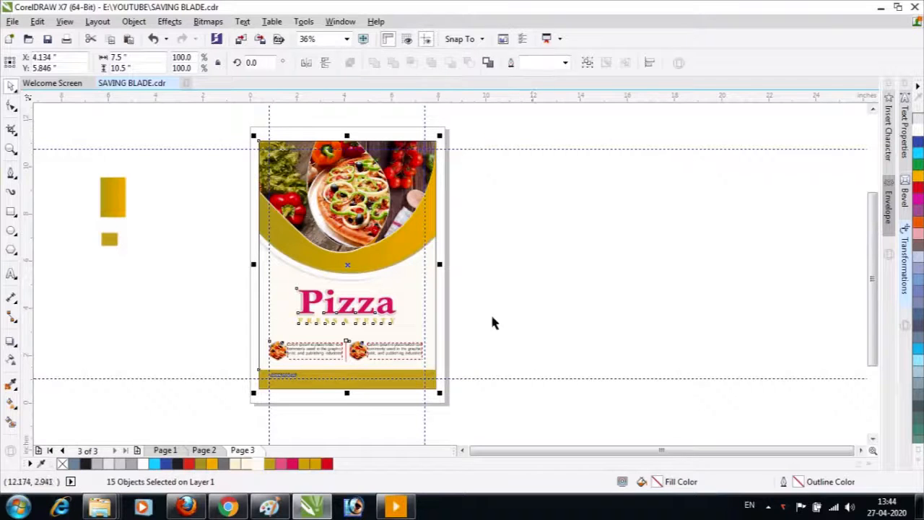
left_click(489, 315)
Remove the outline from the flyer's background rectangle and group all the flyer's objects together
left_click(435, 283)
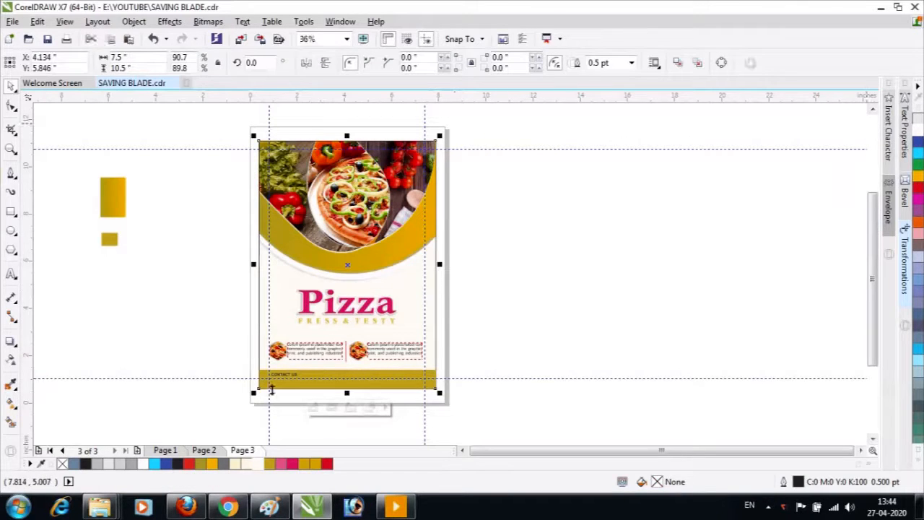
right_click(63, 464)
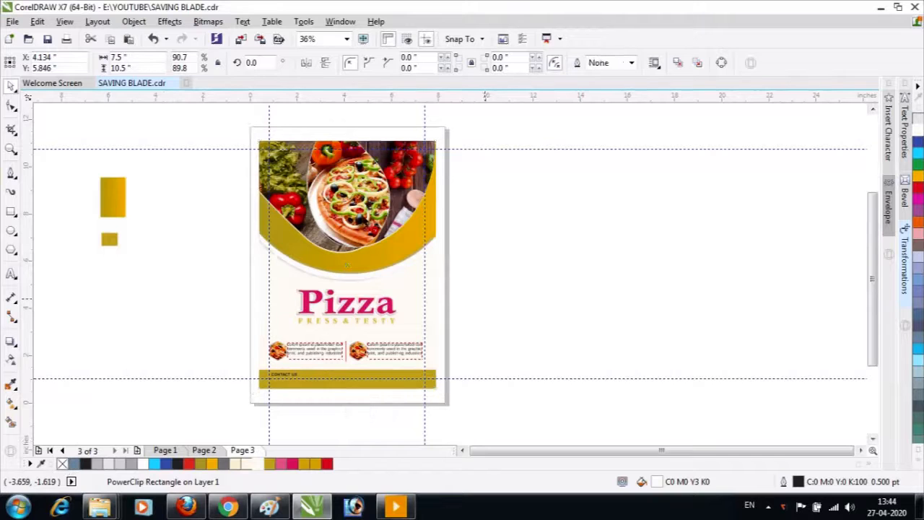
left_click_drag(244, 130, 460, 408)
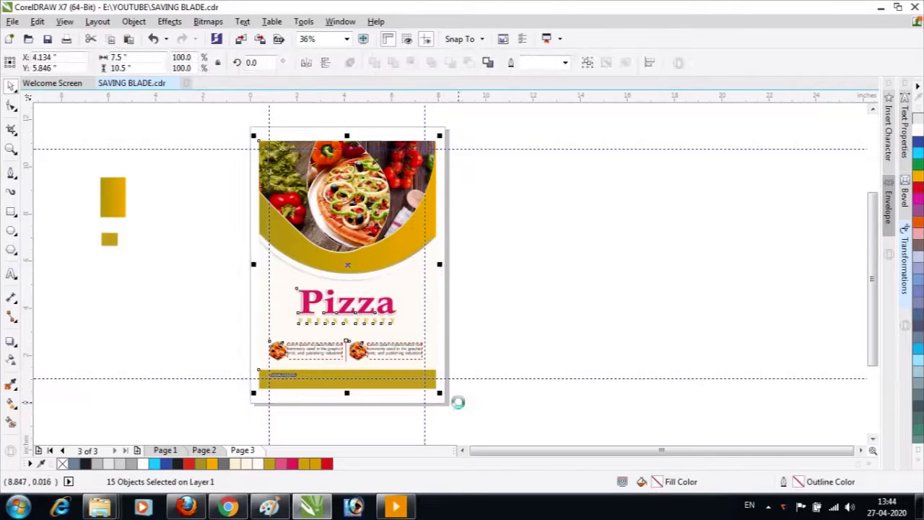
key("ctrl+g")
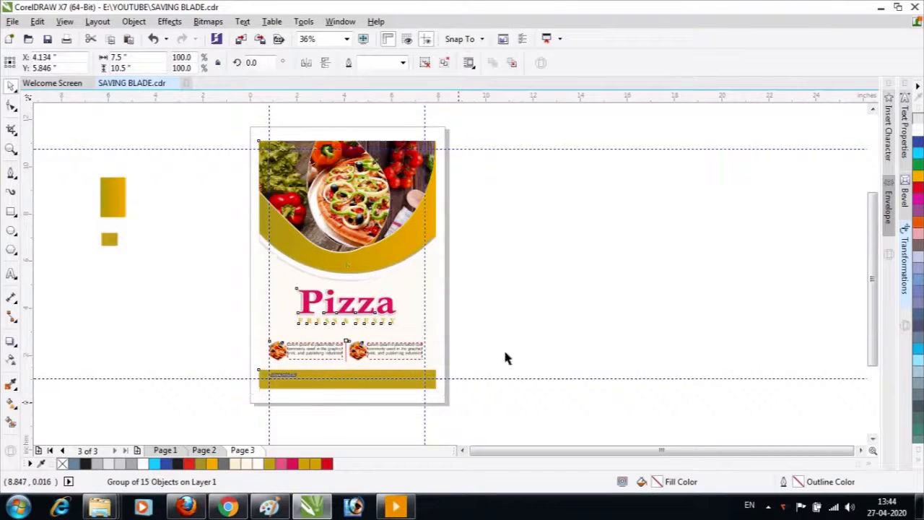
left_click(514, 328)
left_click(391, 252)
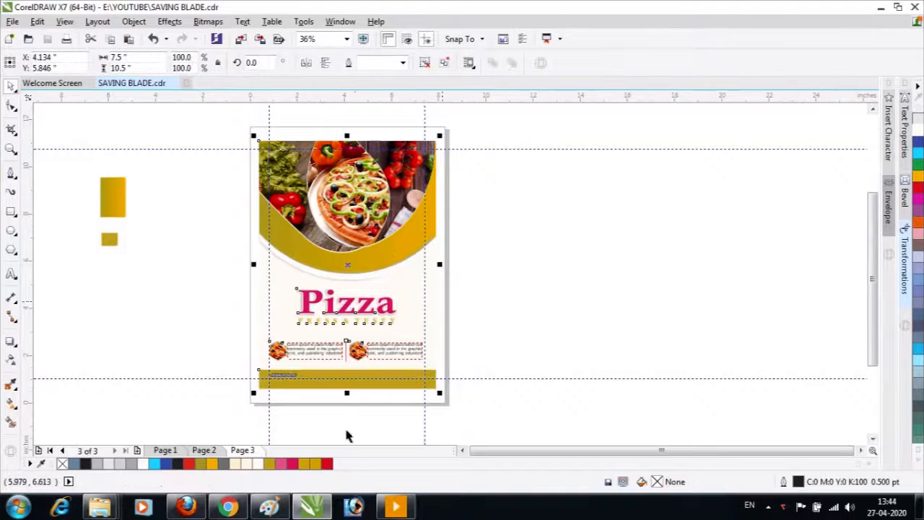